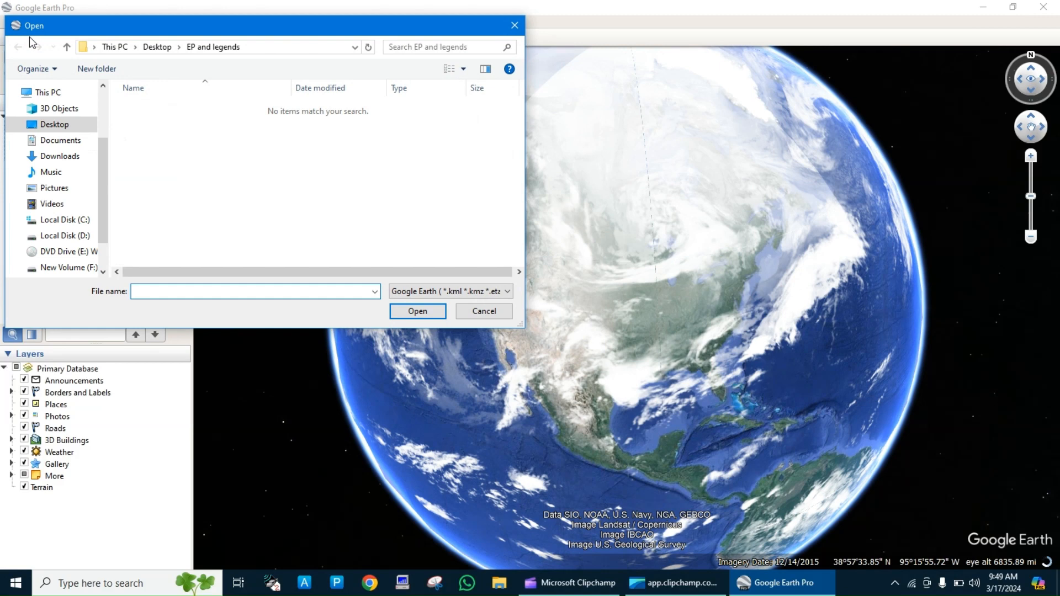
# Open Ufone Site.kmz from the Desktop folder using the Google Earth file type.
pyautogui.click(463, 296)
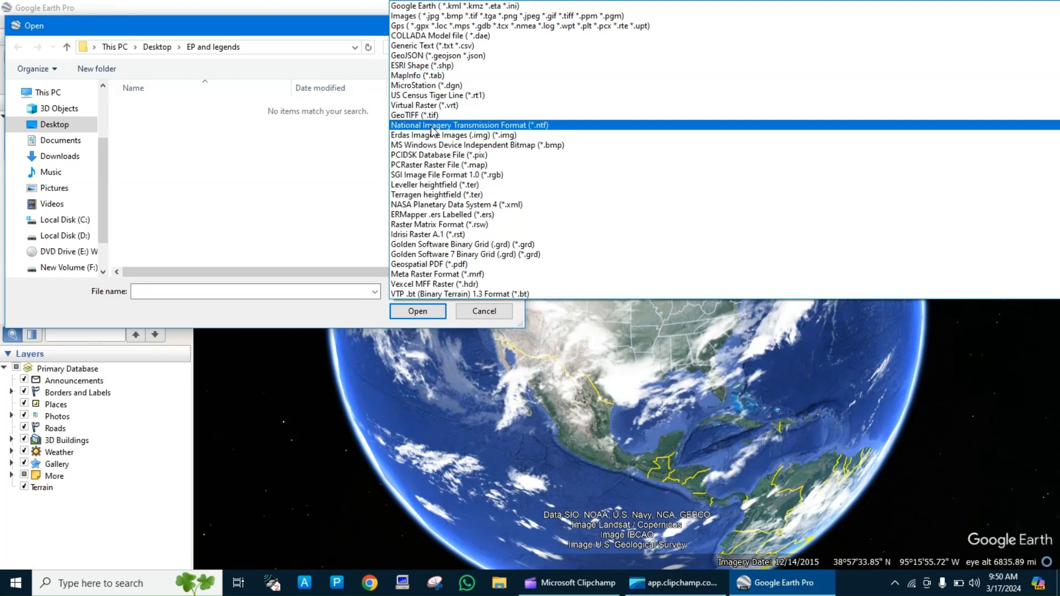
pyautogui.scroll(-3, 432, 223)
pyautogui.scroll(3, 431, 222)
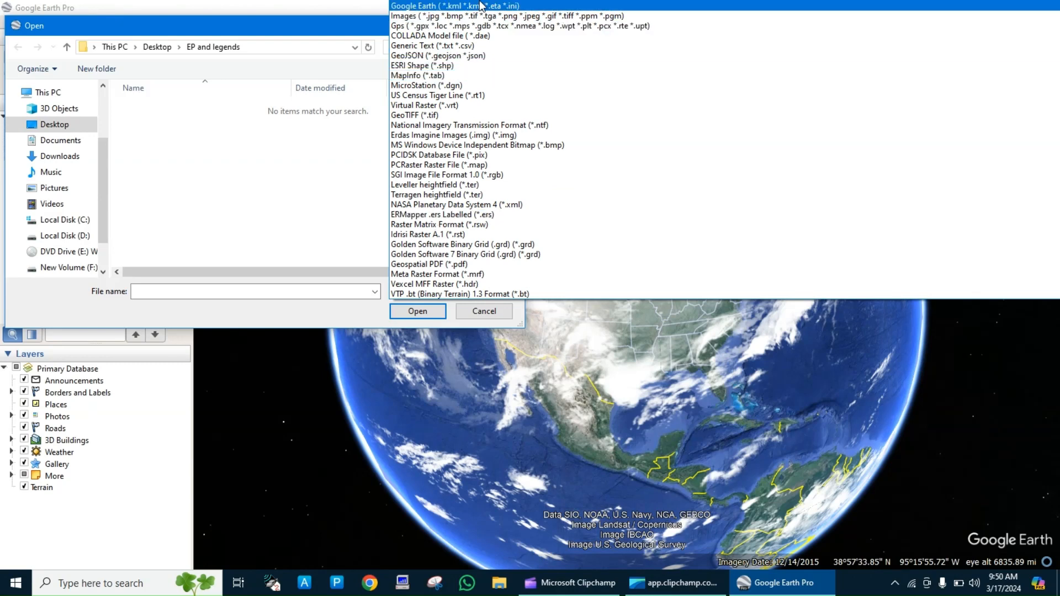
pyautogui.click(486, 7)
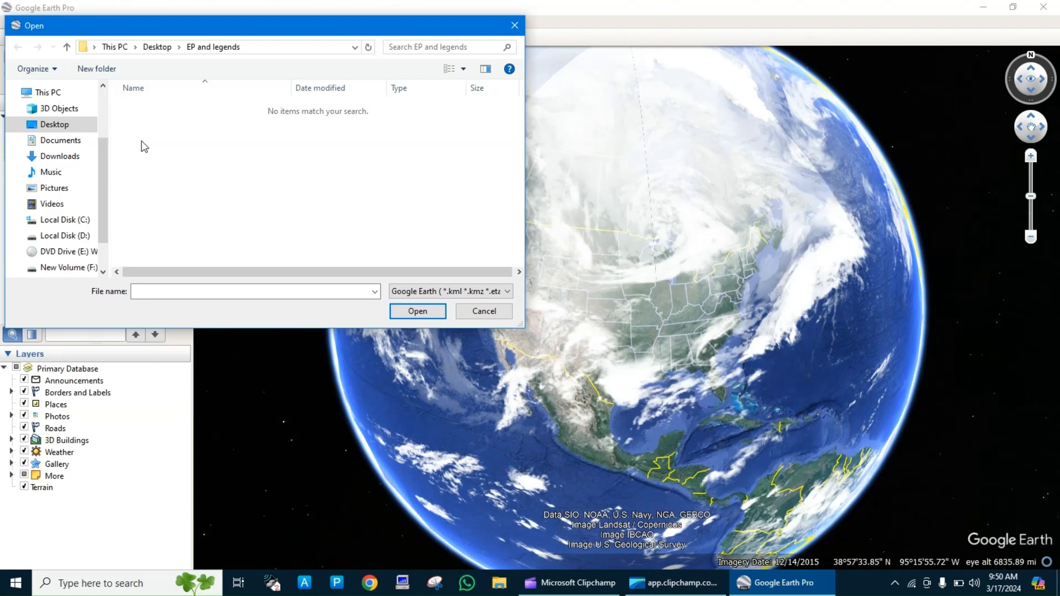
pyautogui.click(65, 126)
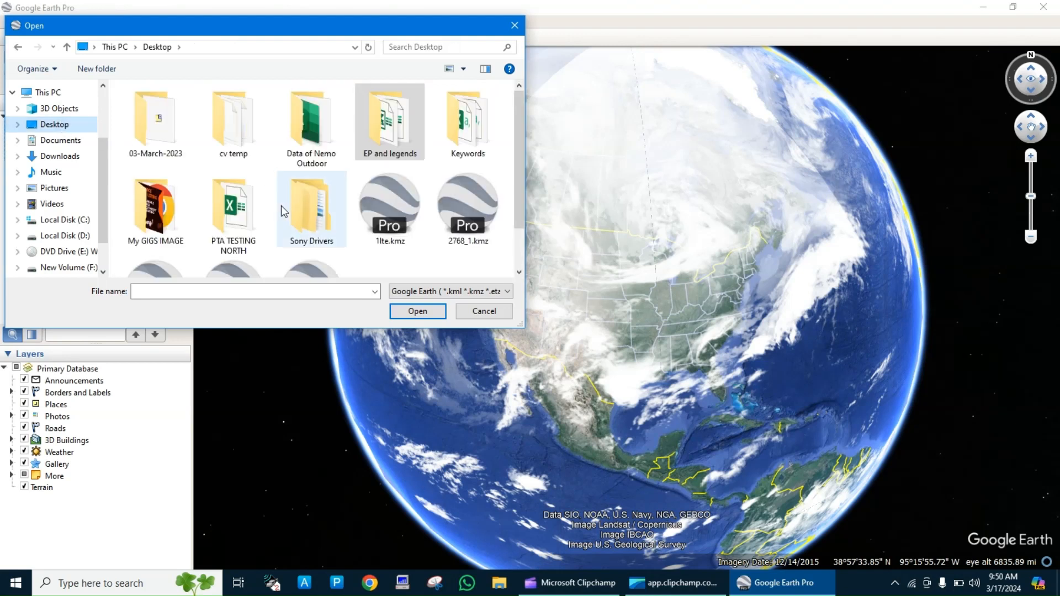
pyautogui.scroll(-1, 282, 210)
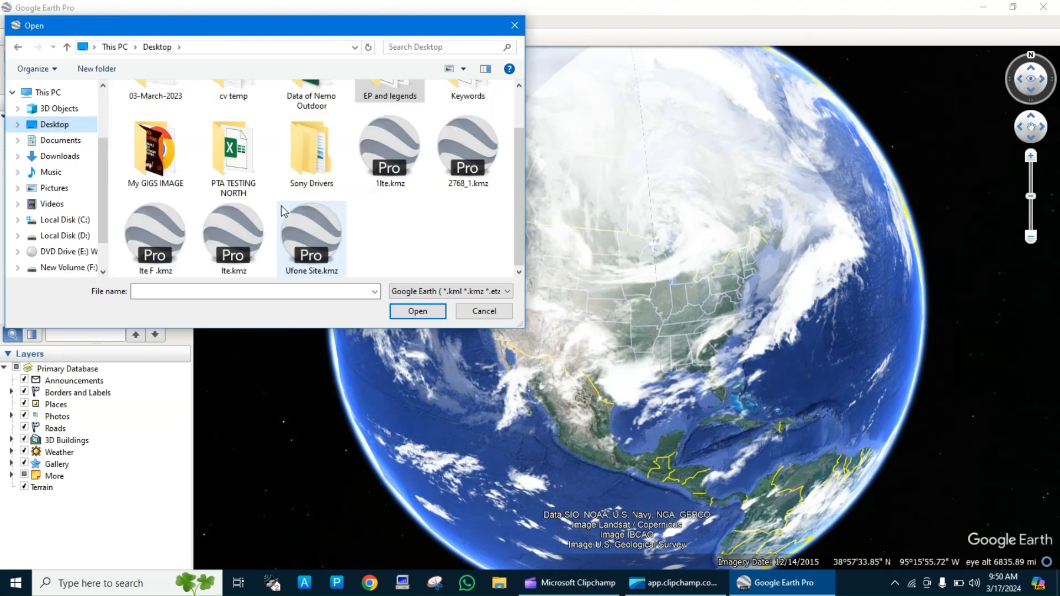
pyautogui.doubleClick(313, 232)
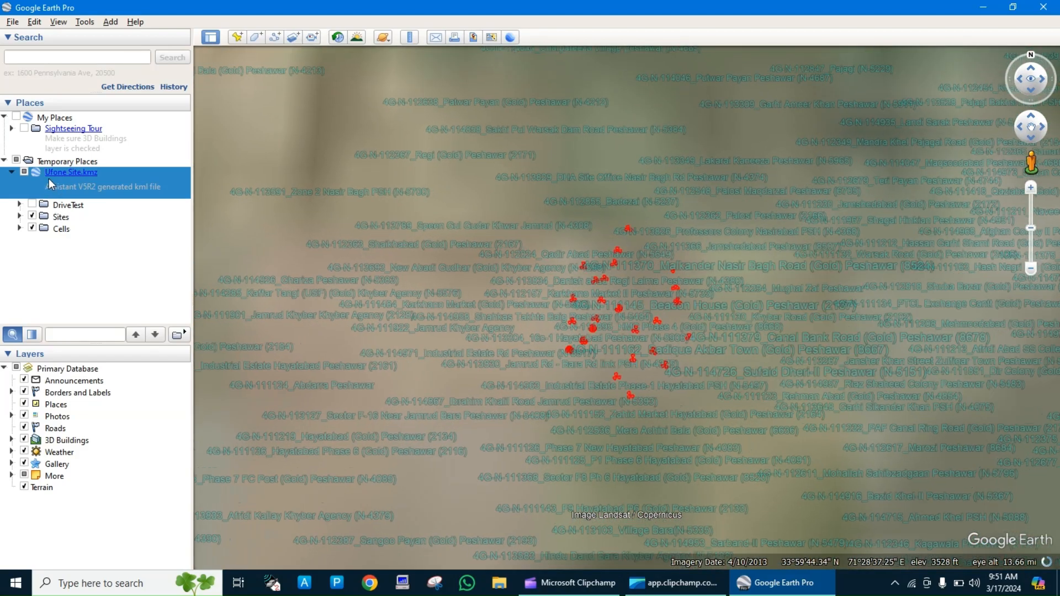
# Delete the DriveTest folder and all its contents from Ufone Site.kmz.
pyautogui.click(59, 208)
pyautogui.rightClick(60, 209)
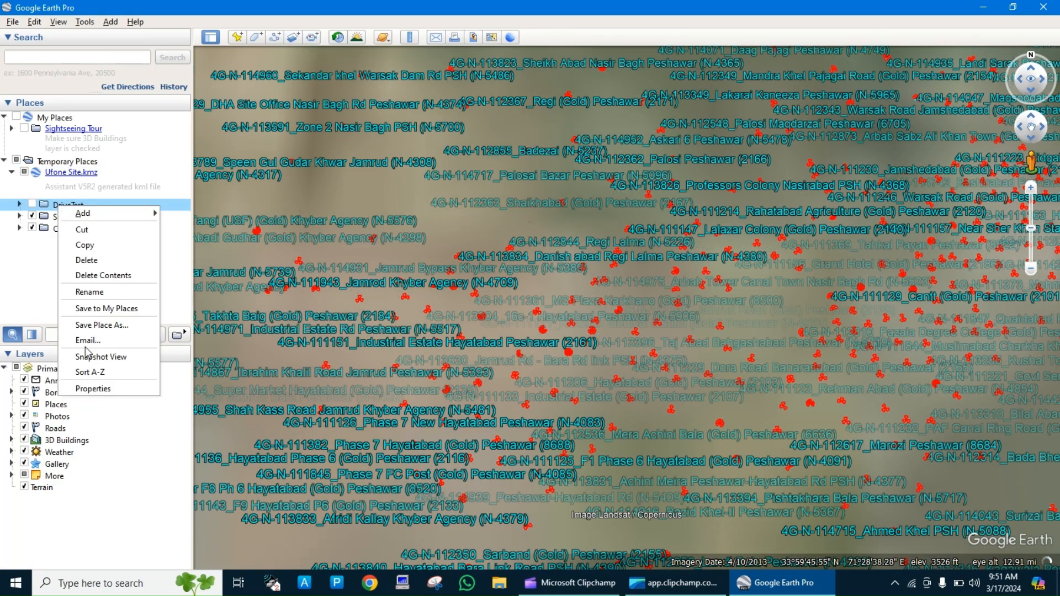
pyautogui.click(98, 263)
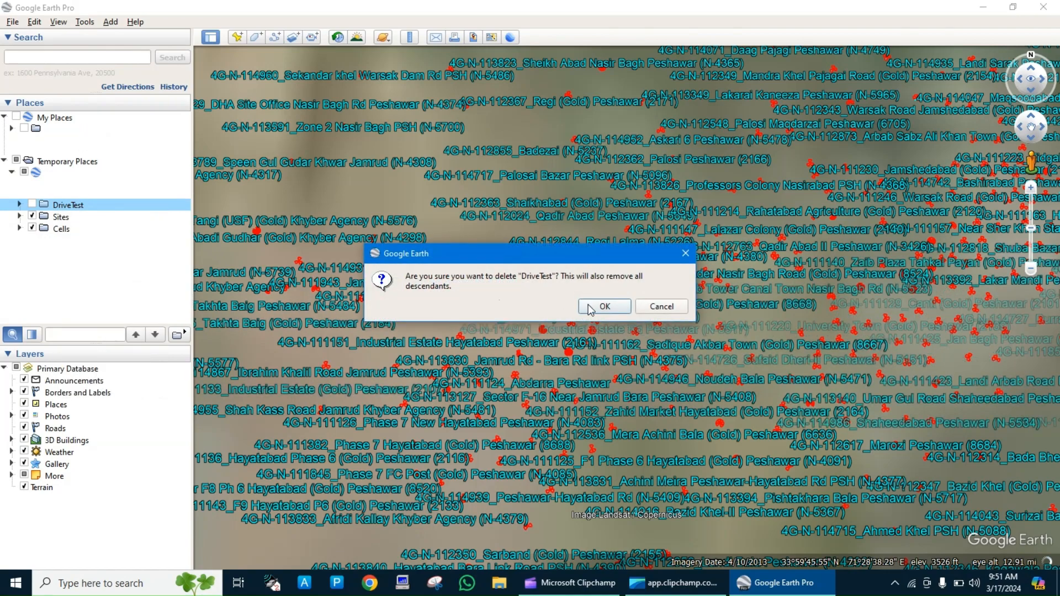
pyautogui.click(588, 304)
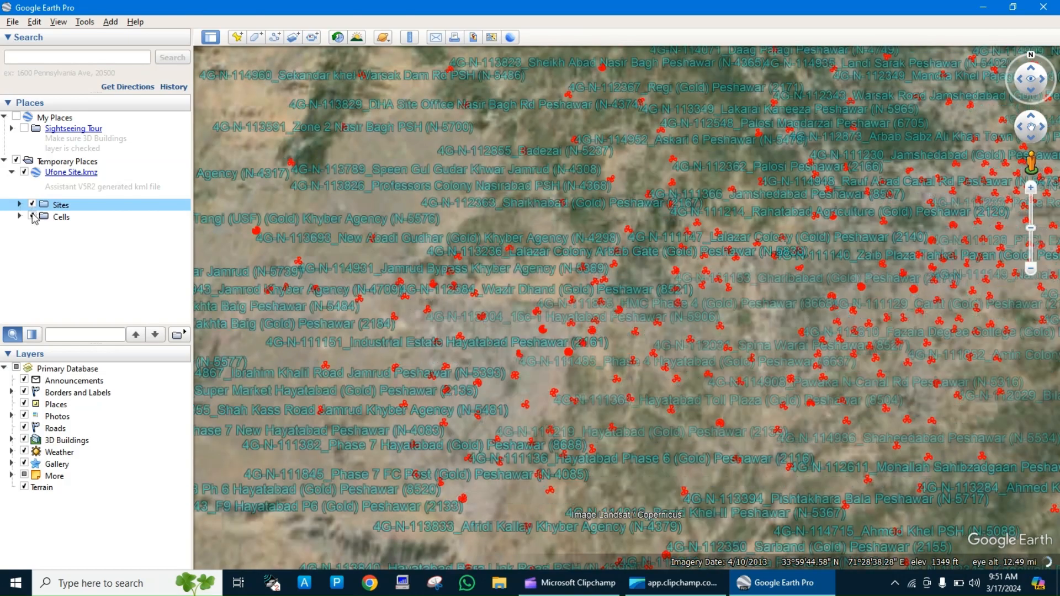
# Hide the Cells folder and examine the site labels around Rahatabad Agriculture up close.
pyautogui.click(32, 216)
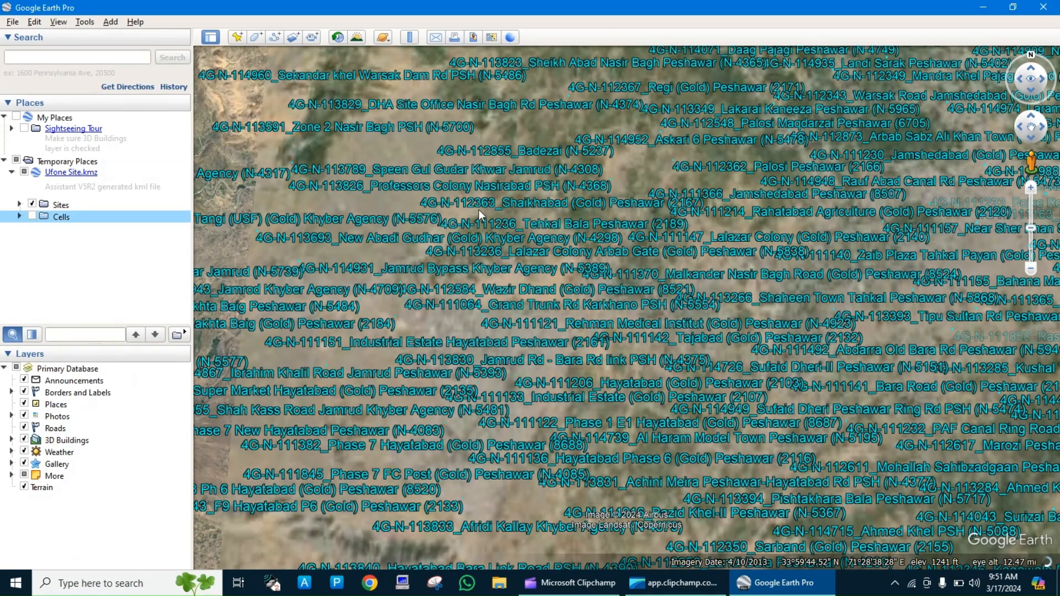
pyautogui.scroll(2, 724, 225)
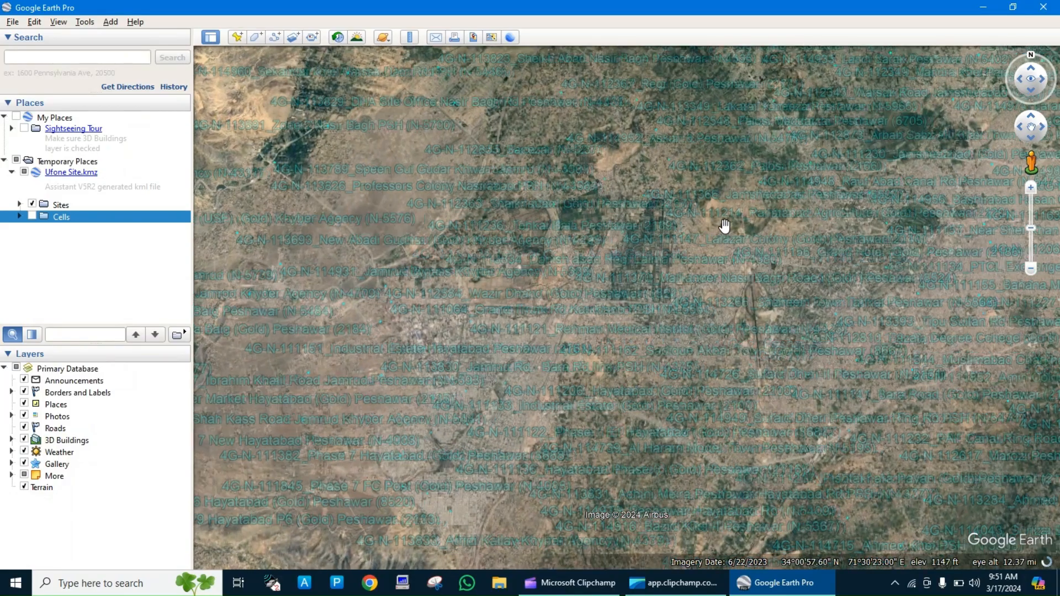
pyautogui.scroll(3, 724, 225)
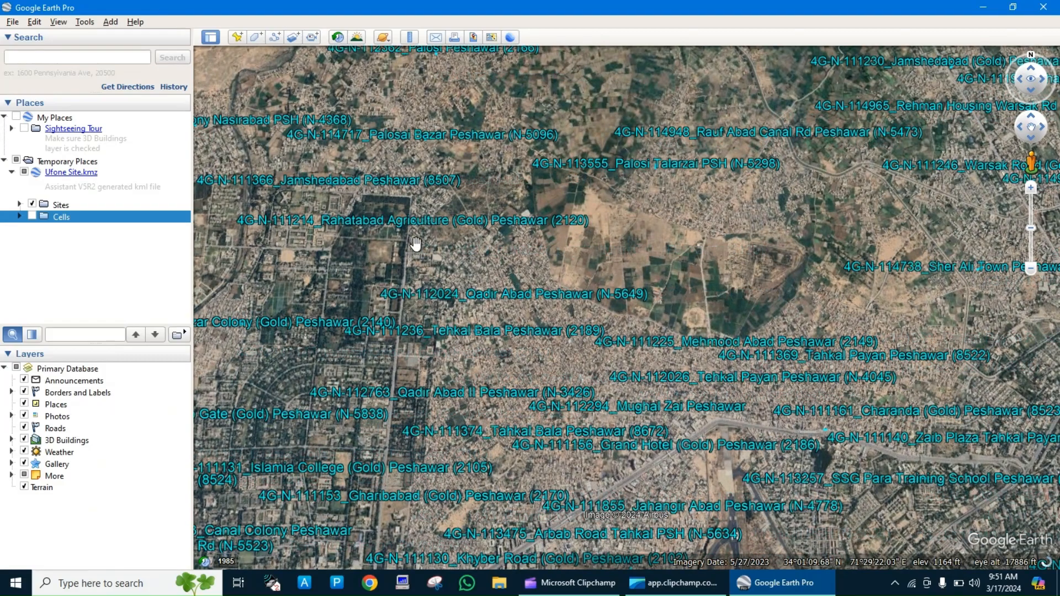
pyautogui.scroll(2, 414, 247)
pyautogui.scroll(3, 415, 243)
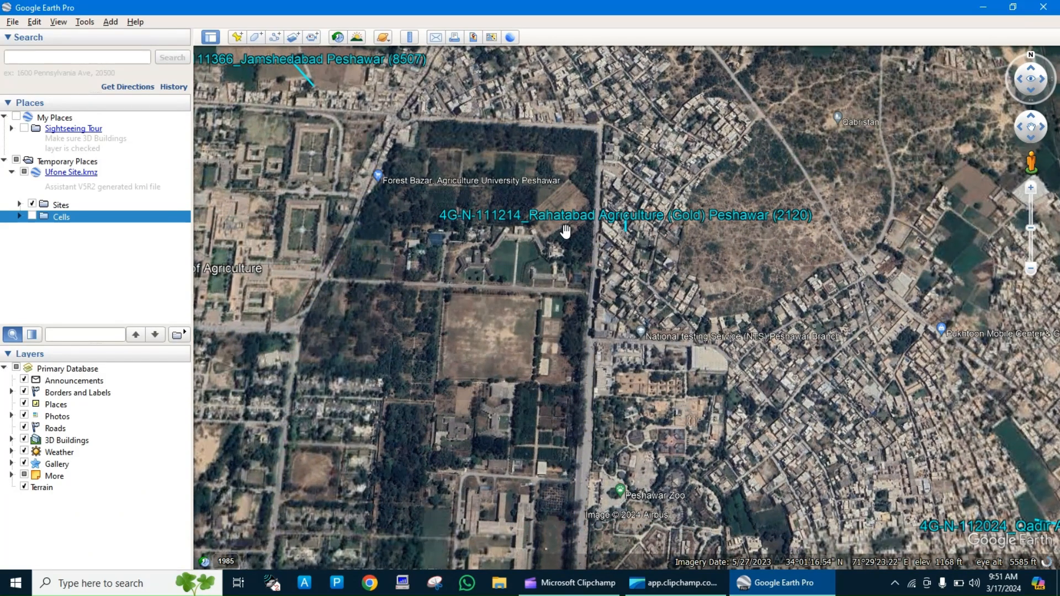
# Show the Cells folder on the map and hide the Sites folder.
pyautogui.click(32, 217)
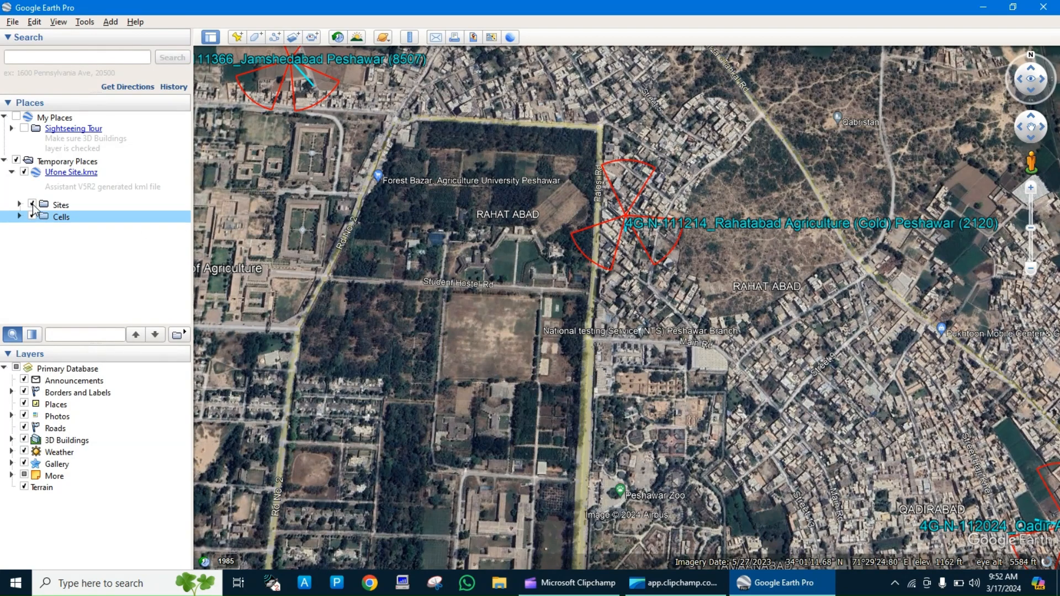
pyautogui.click(32, 205)
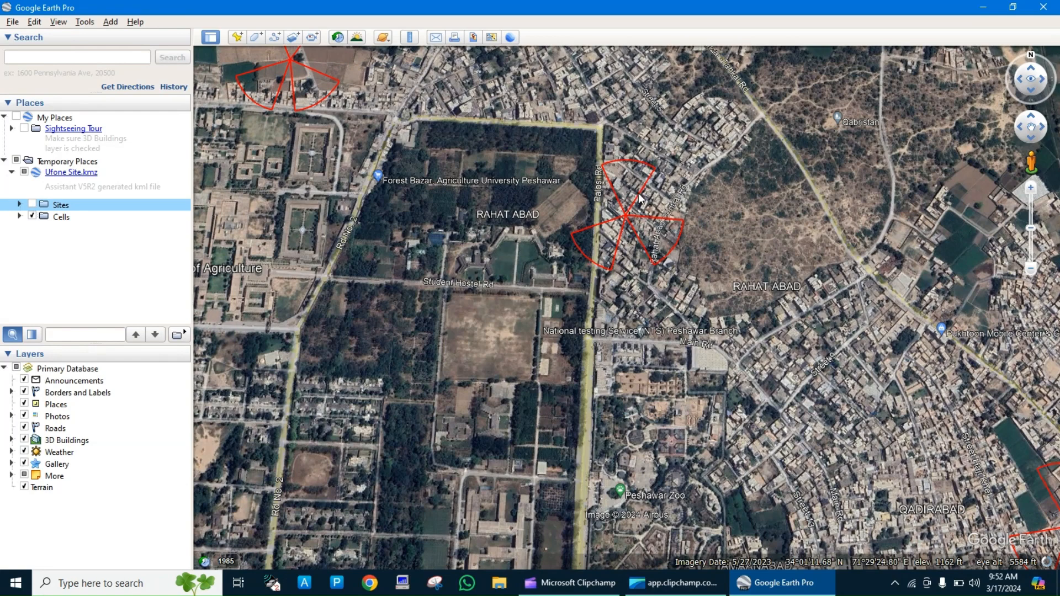
# Set the line color of the Cells folder to dark green and its line width to 3.3.
pyautogui.rightClick(61, 216)
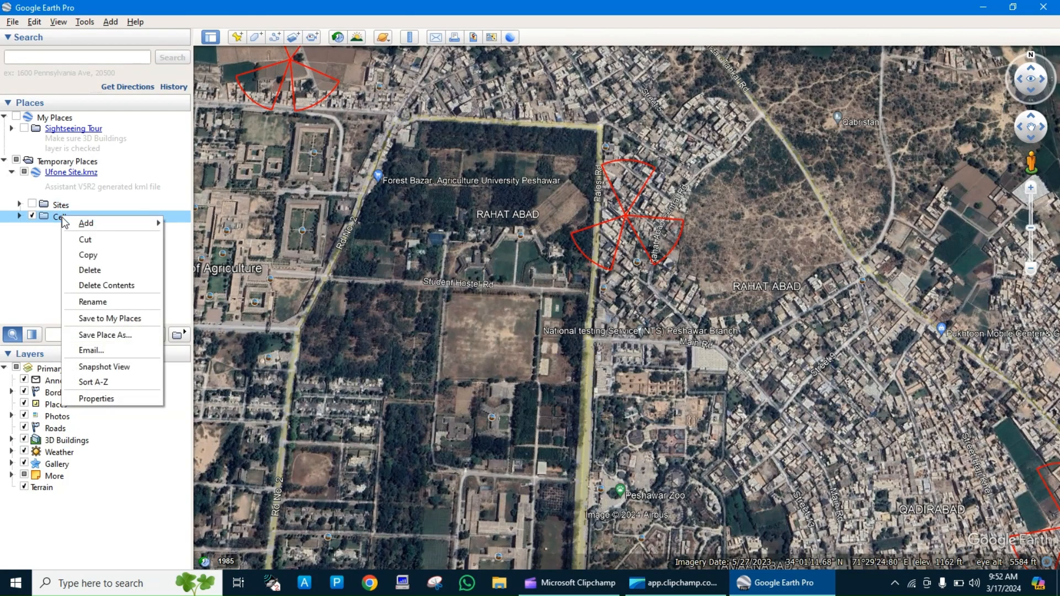
pyautogui.click(119, 398)
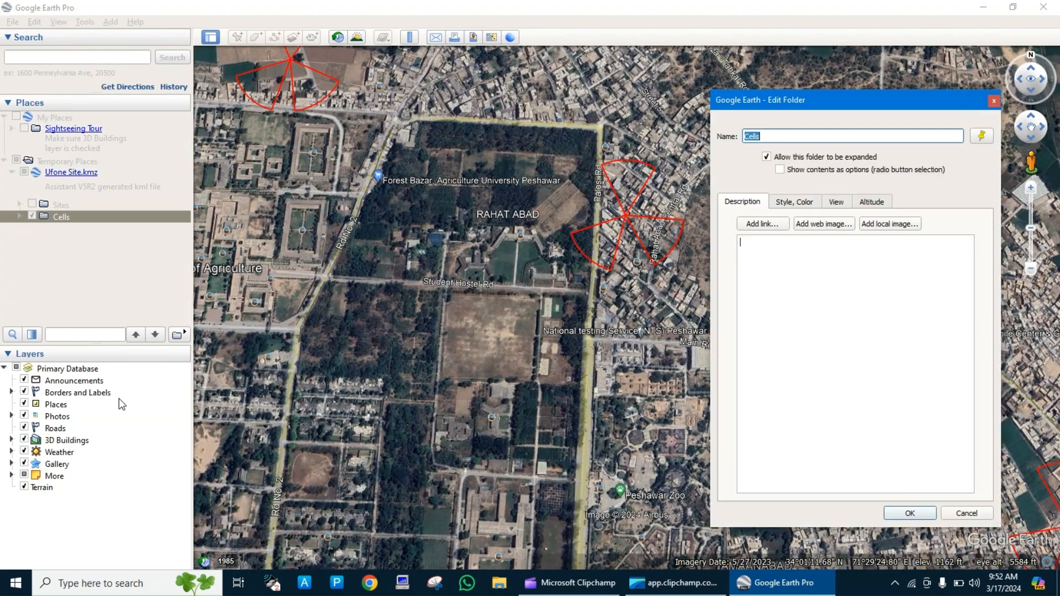
pyautogui.click(794, 203)
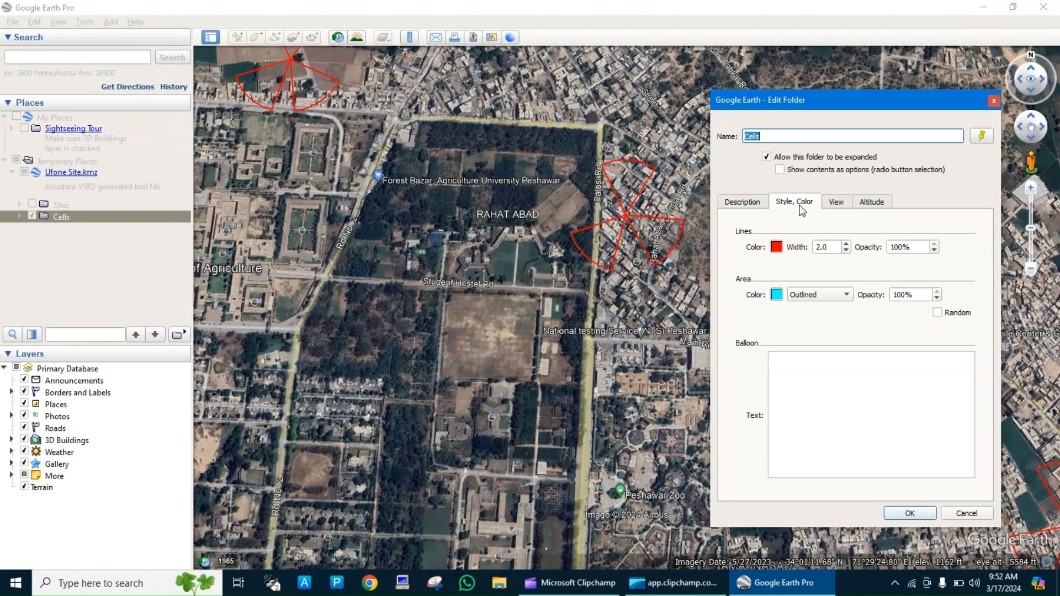
pyautogui.click(760, 208)
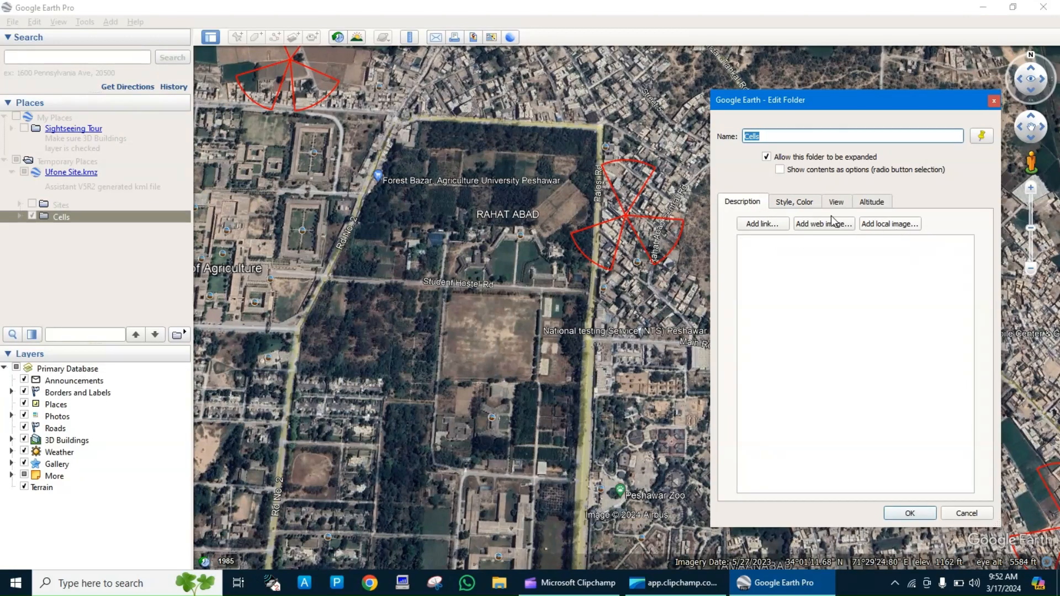
pyautogui.click(799, 202)
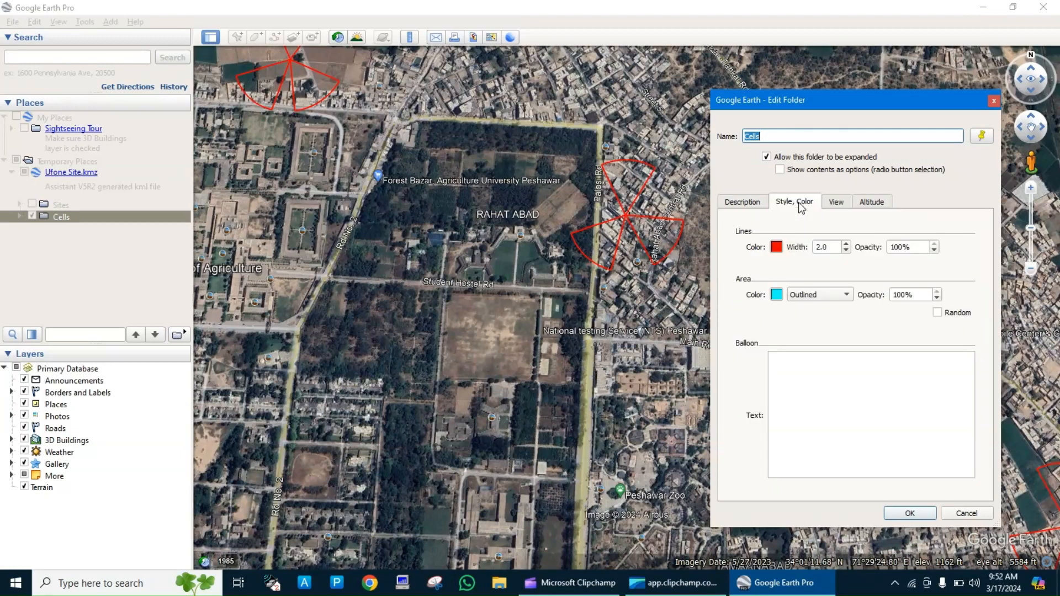
pyautogui.click(777, 248)
pyautogui.click(773, 236)
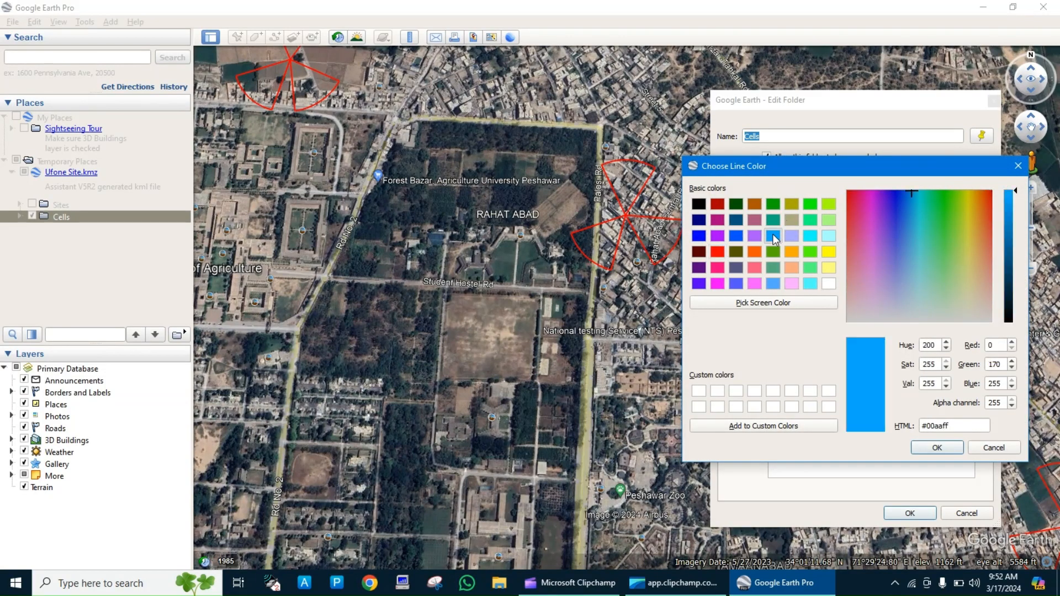
pyautogui.click(811, 235)
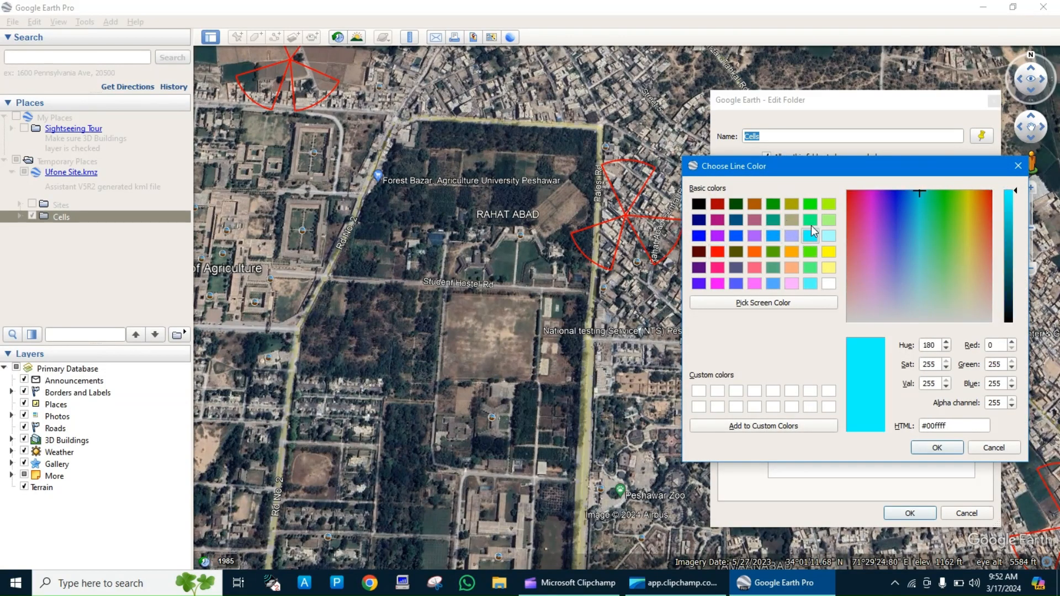
pyautogui.click(811, 223)
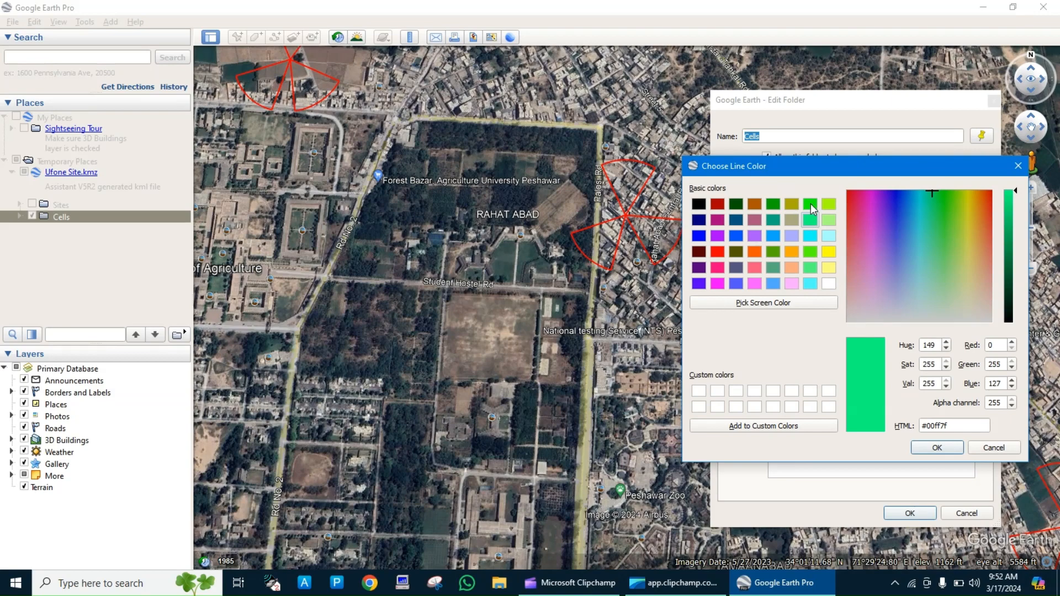
pyautogui.click(811, 204)
pyautogui.click(774, 206)
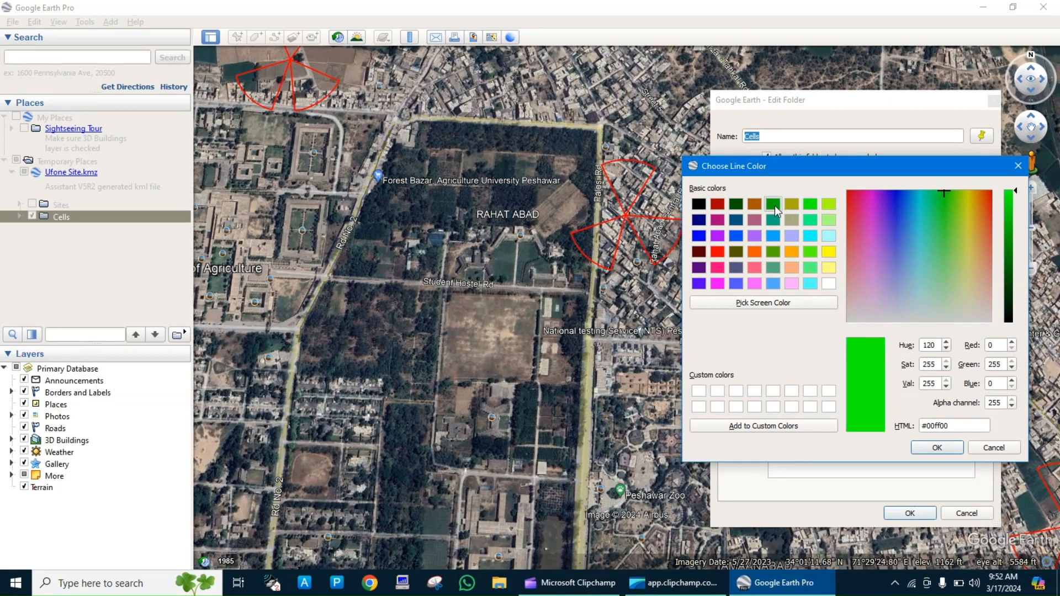
pyautogui.click(936, 448)
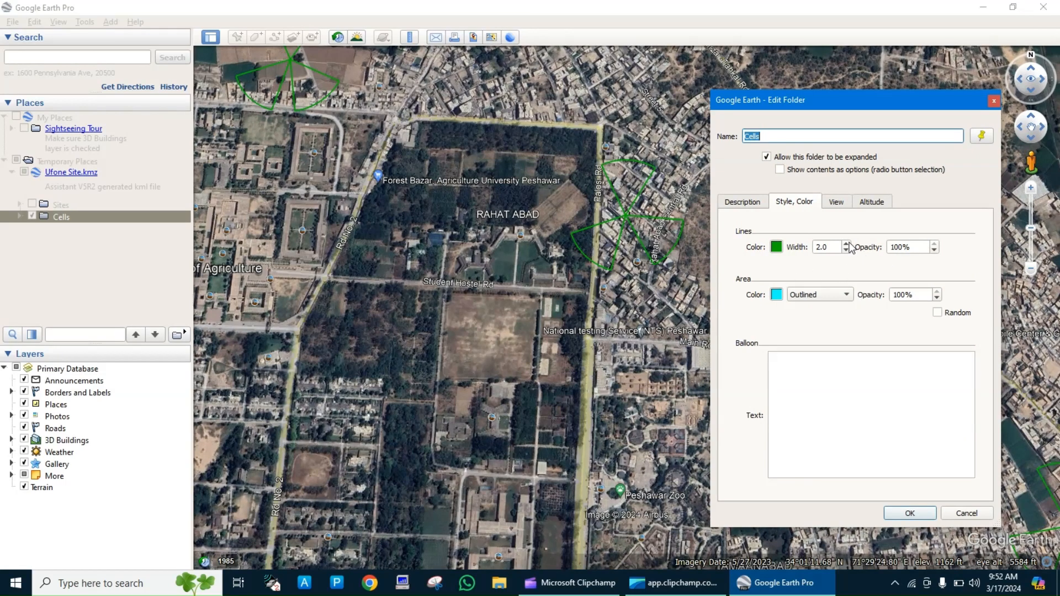
pyautogui.click(846, 244)
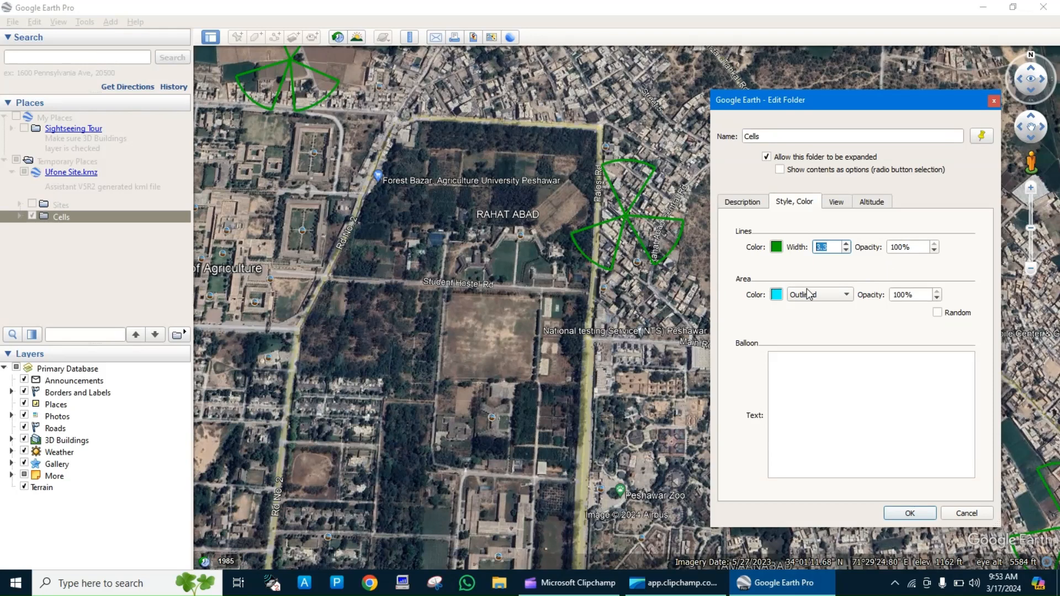
# Try the Filled area style on the Cells folder, and switch it back to Outlined.
pyautogui.click(834, 299)
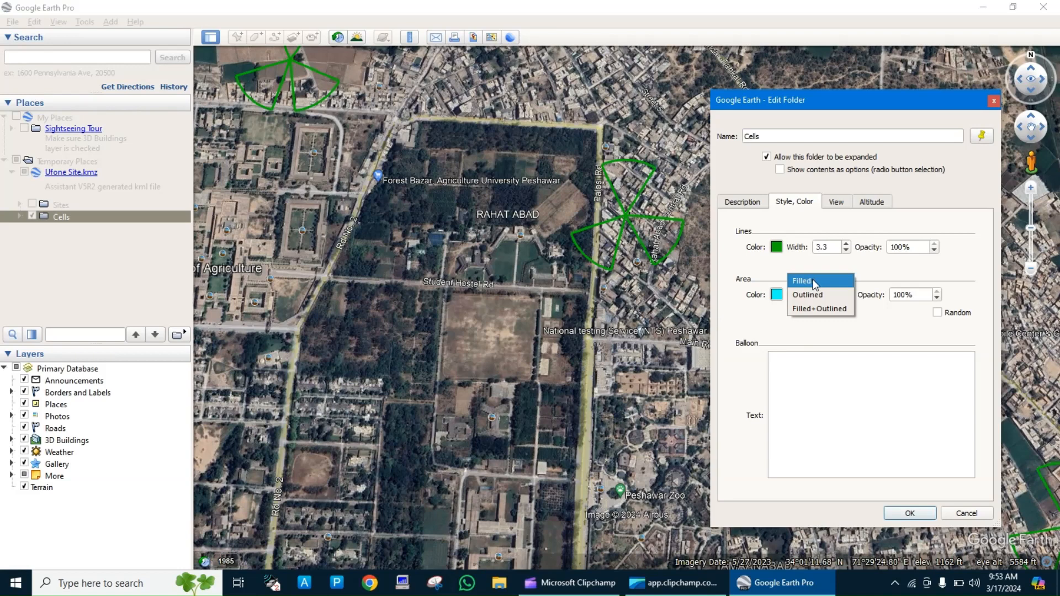
pyautogui.press('Escape')
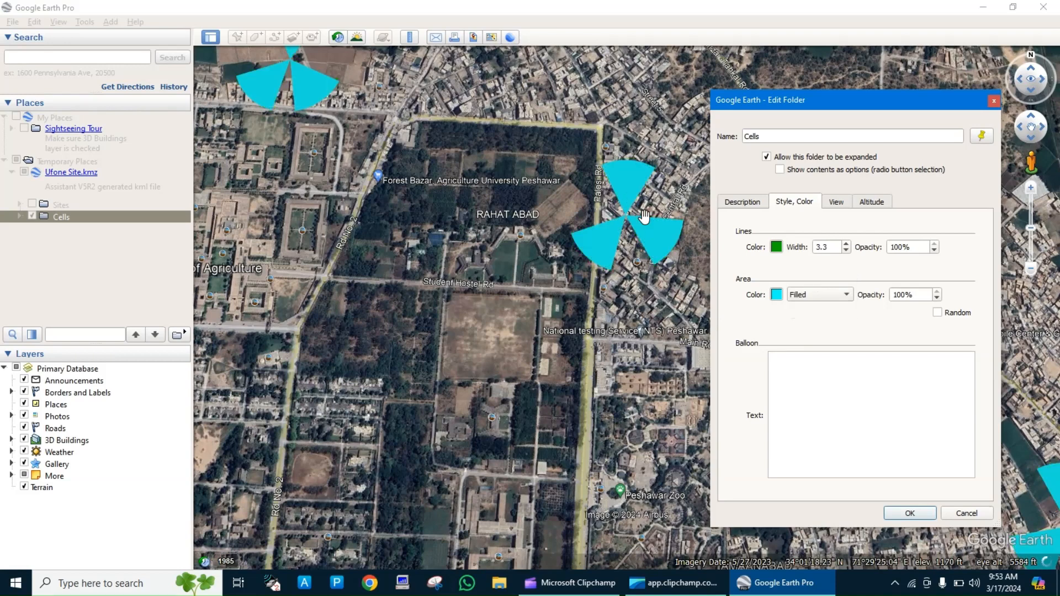
pyautogui.click(847, 296)
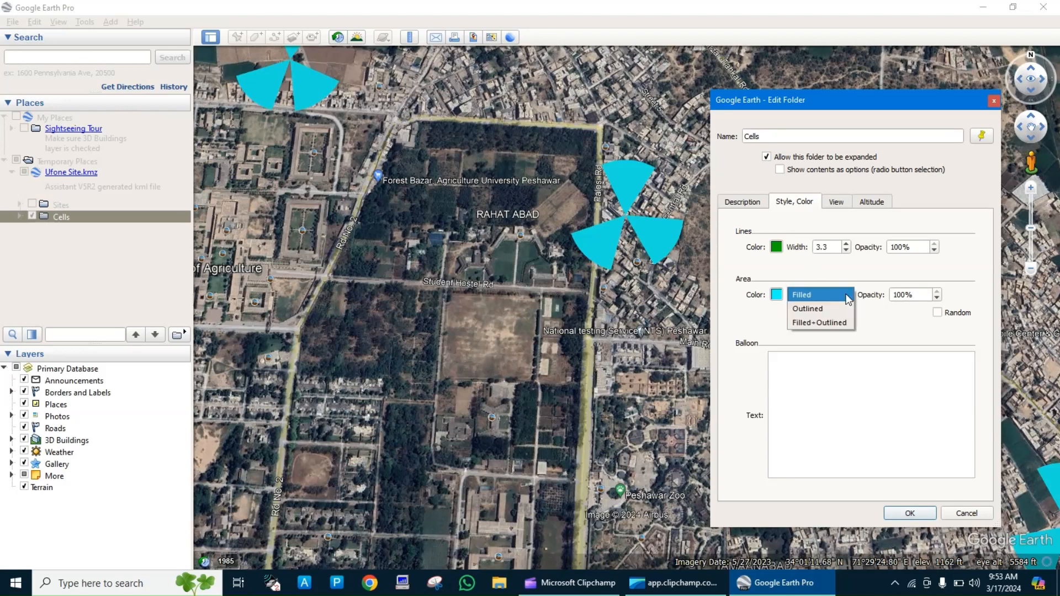
pyautogui.press('Escape')
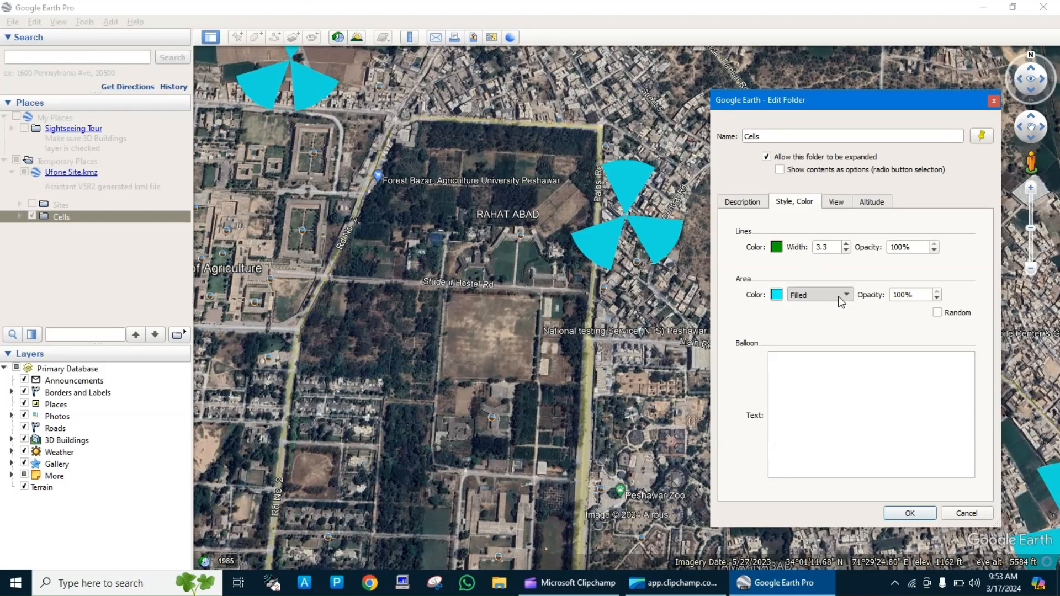
pyautogui.scroll(-1, 839, 296)
pyautogui.click(838, 296)
pyautogui.click(838, 296)
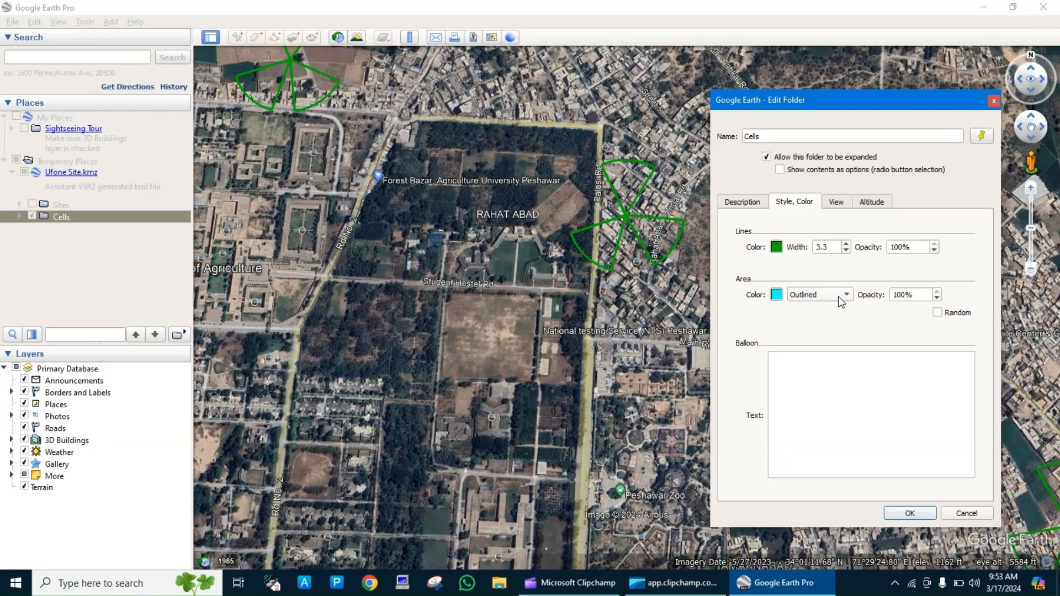
# Set the area style of the Cells folder to Filled+Outlined.
pyautogui.click(839, 296)
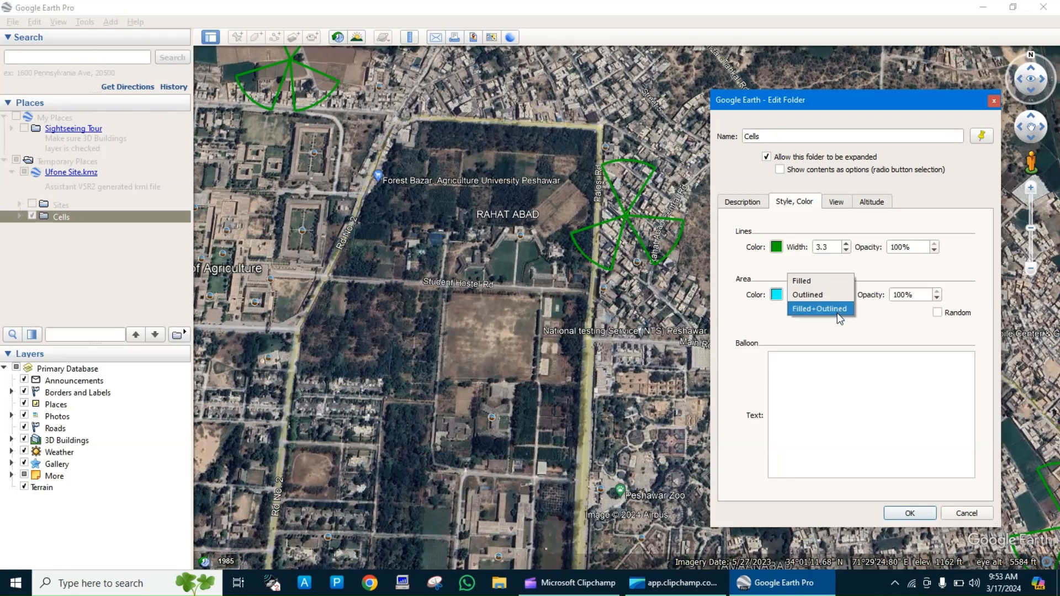
pyautogui.press('Escape')
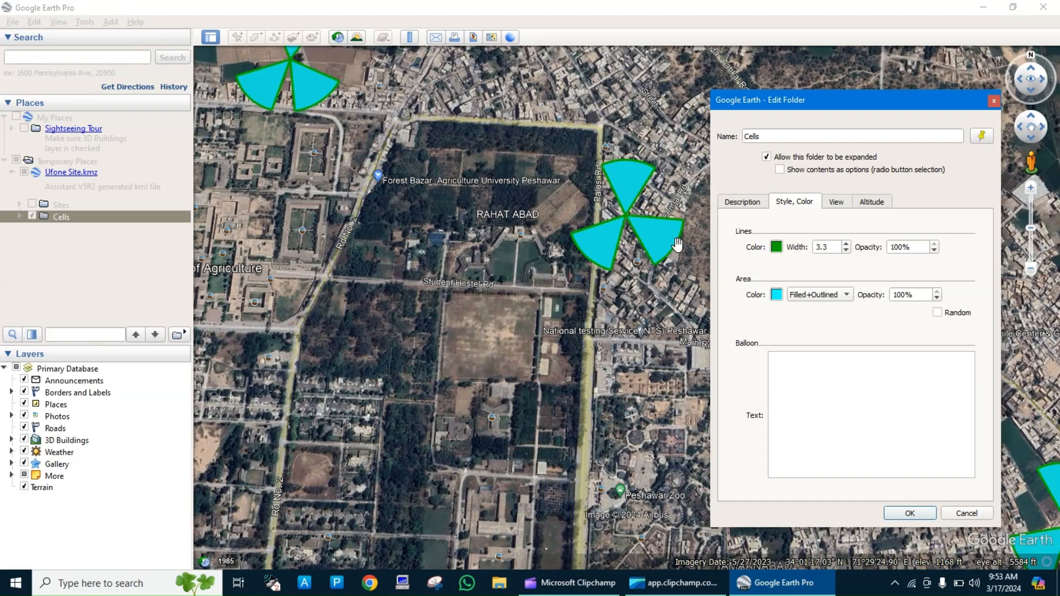
# Try dark blue (#00557f) as the area color of the Cells folder.
pyautogui.click(777, 296)
pyautogui.click(775, 240)
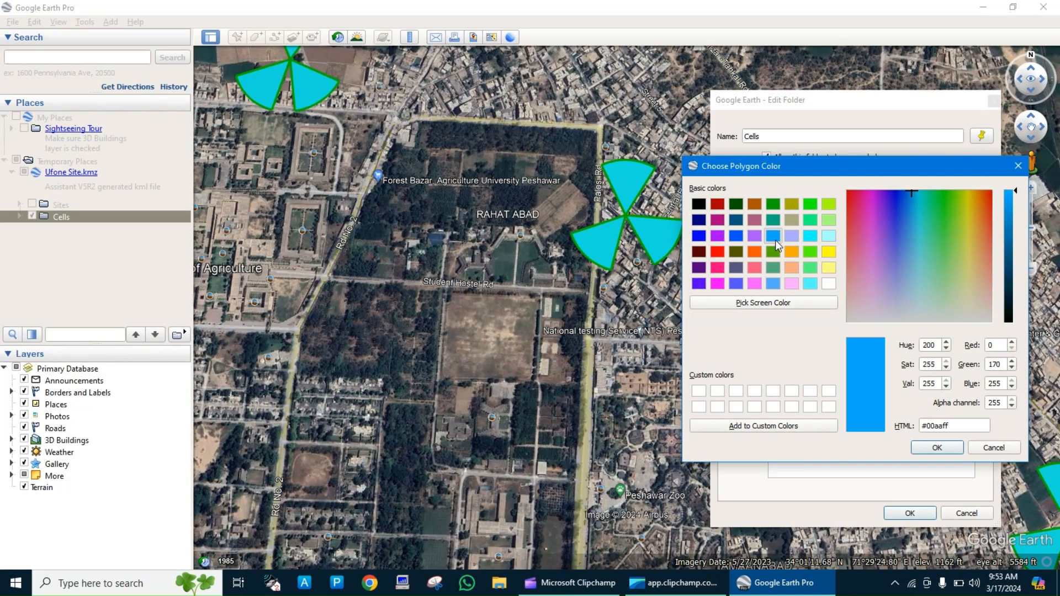
pyautogui.click(736, 221)
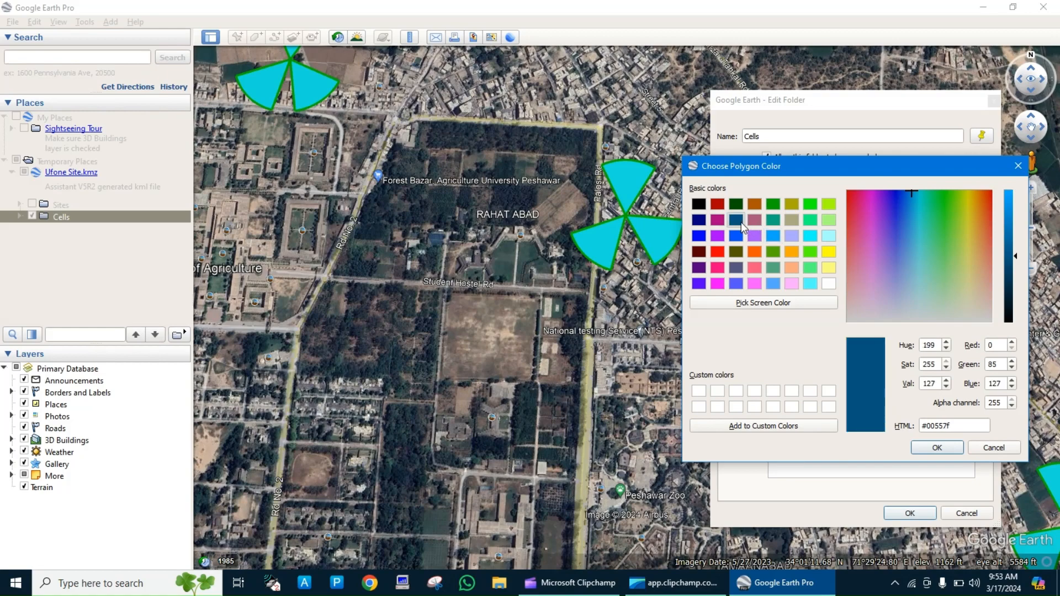
pyautogui.click(946, 450)
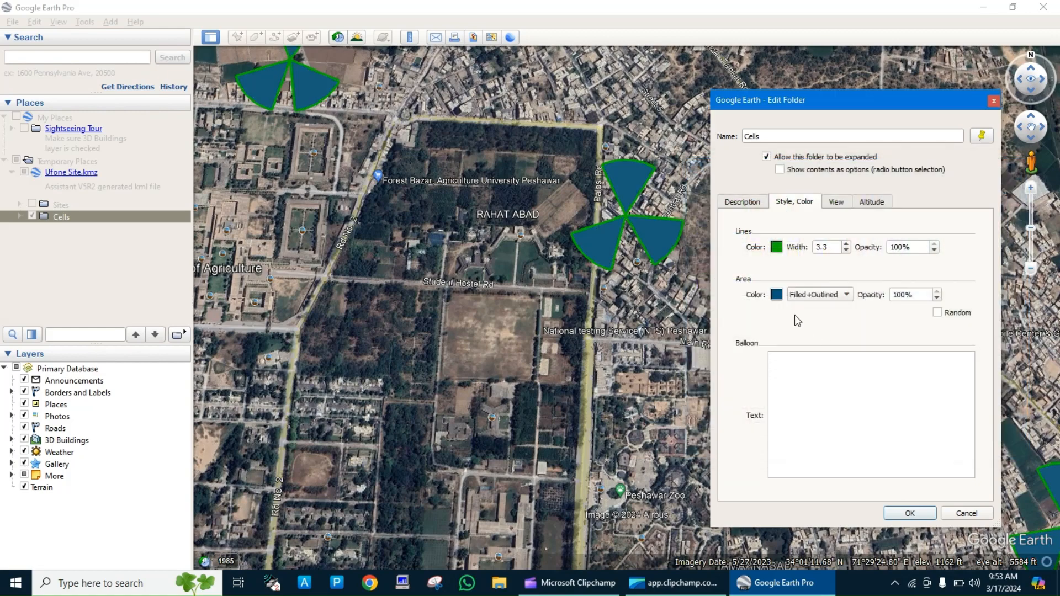
# Try brown (#aa5500) as the area color of the Cells folder.
pyautogui.click(777, 295)
pyautogui.click(779, 302)
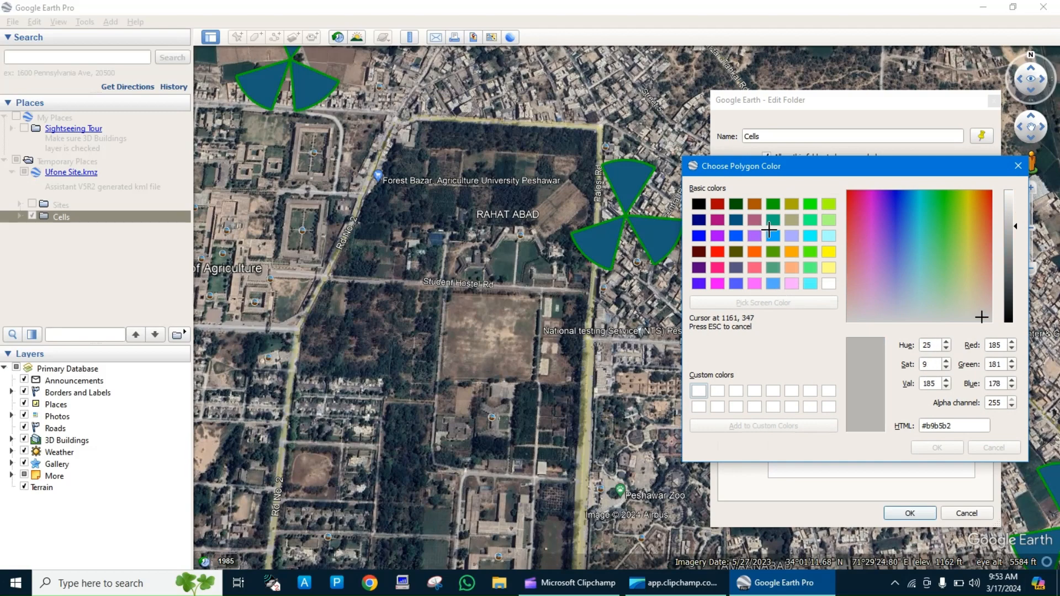
pyautogui.click(756, 206)
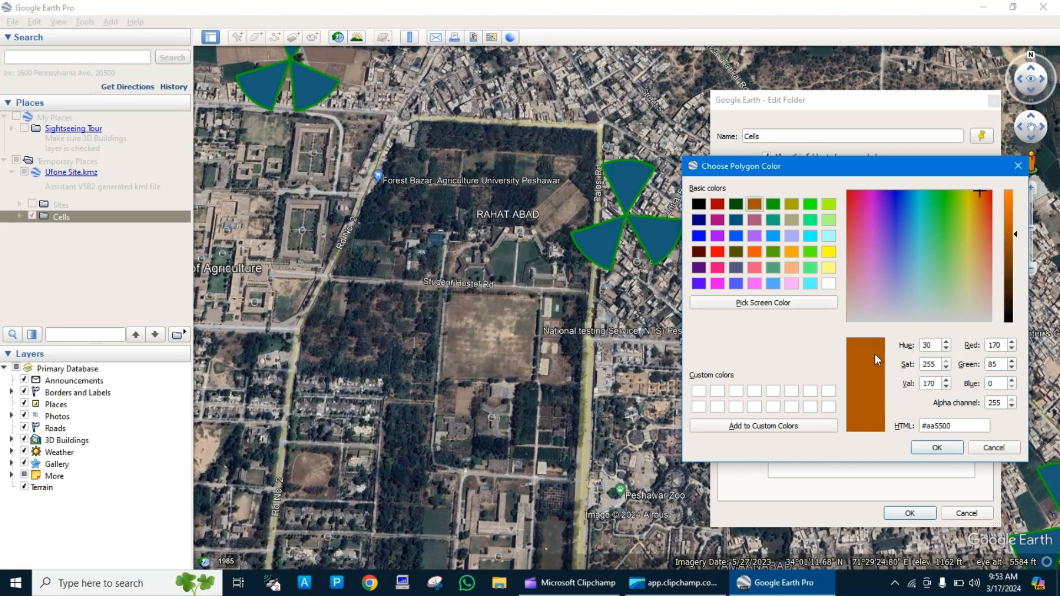
pyautogui.click(937, 450)
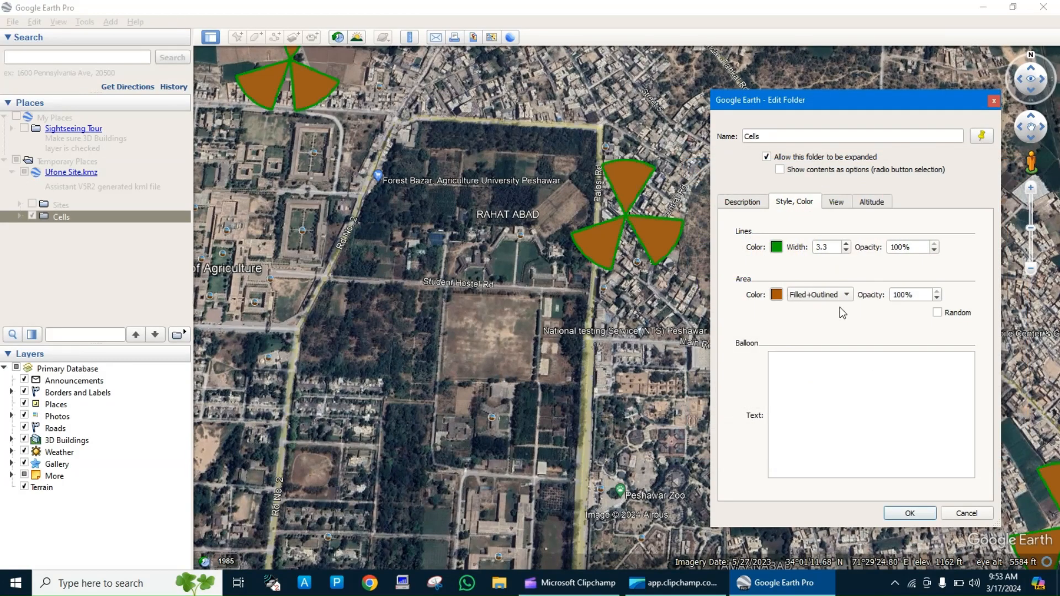
# Try bright blue (#0055ff) as the area color of the Cells folder.
pyautogui.click(775, 294)
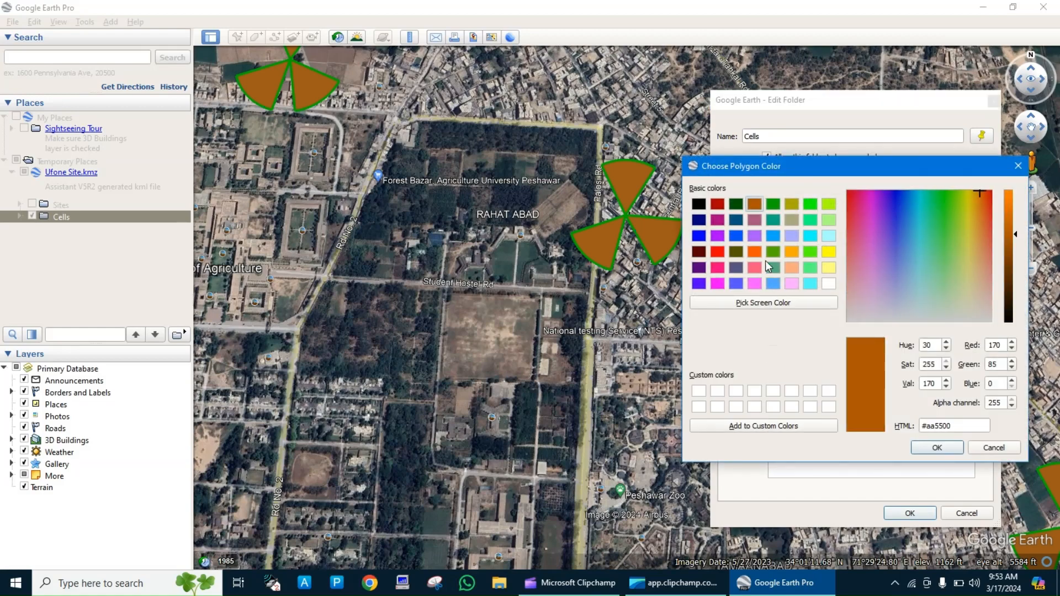
pyautogui.click(738, 237)
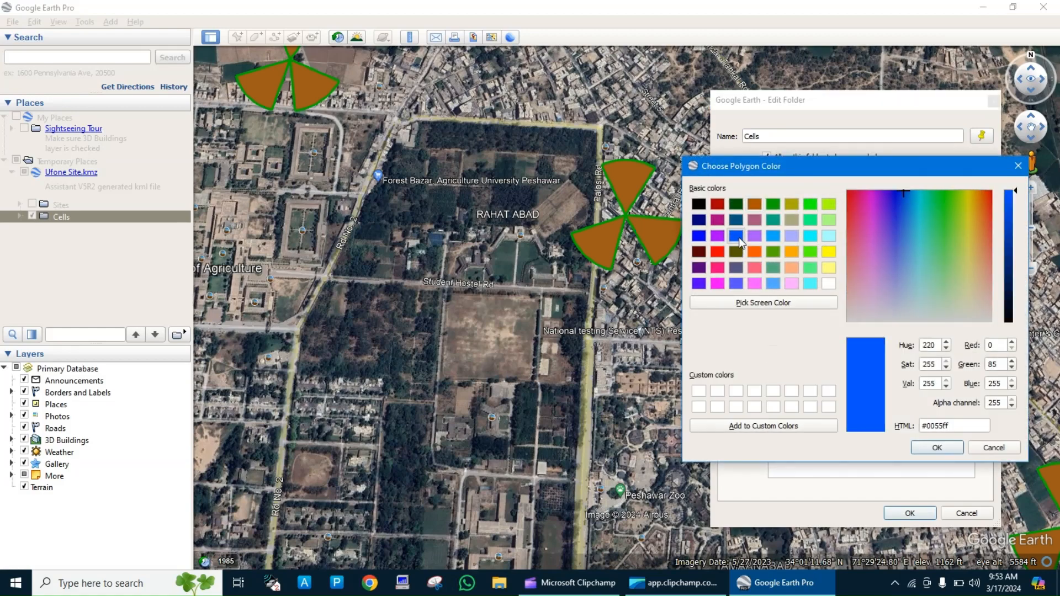
pyautogui.click(935, 448)
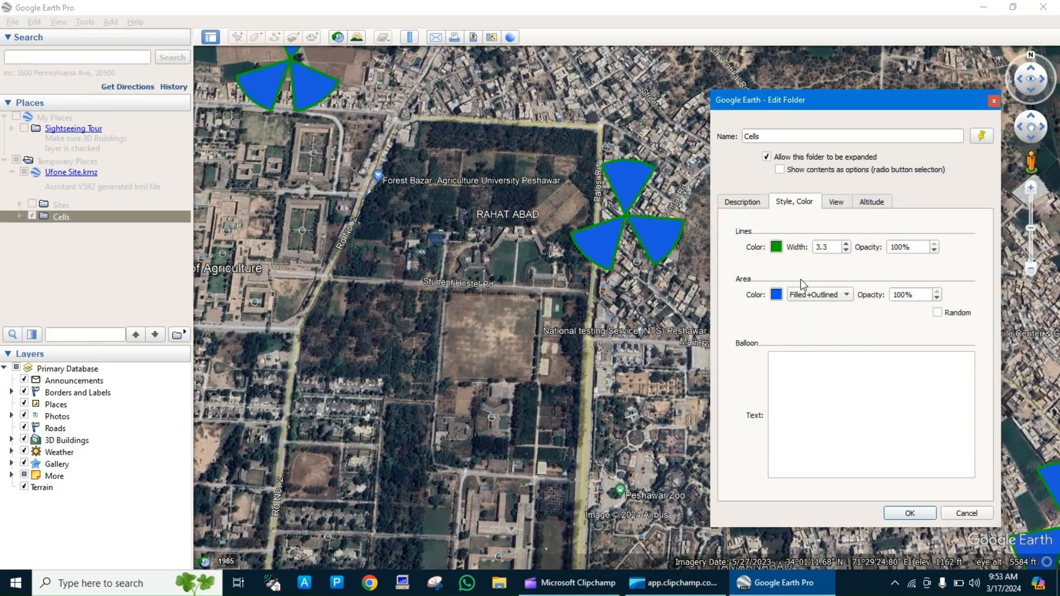
# Set the area color of the Cells folder to bright green (#00ff00).
pyautogui.click(776, 294)
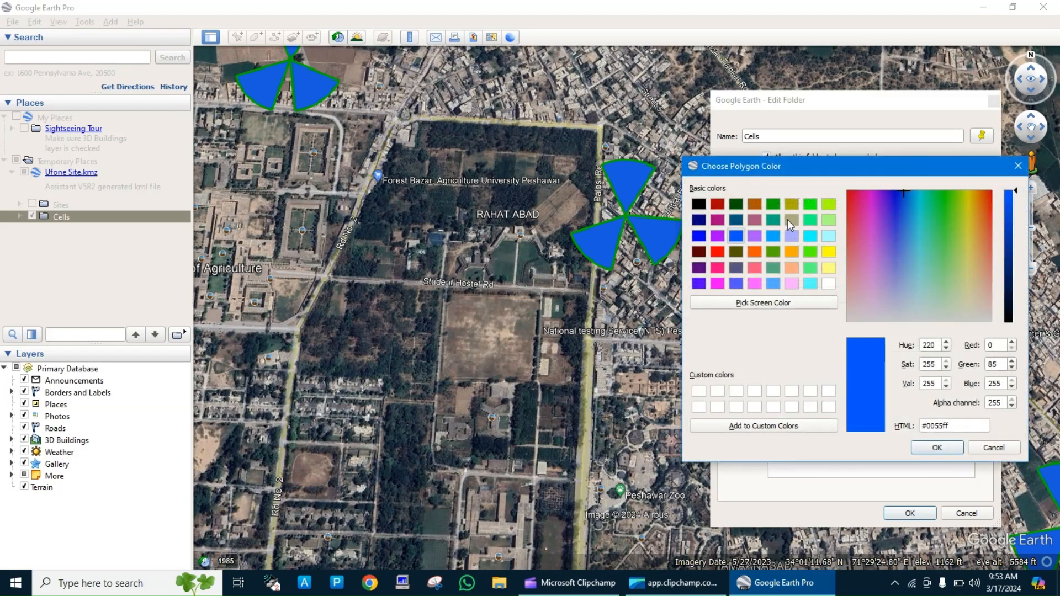
pyautogui.click(810, 207)
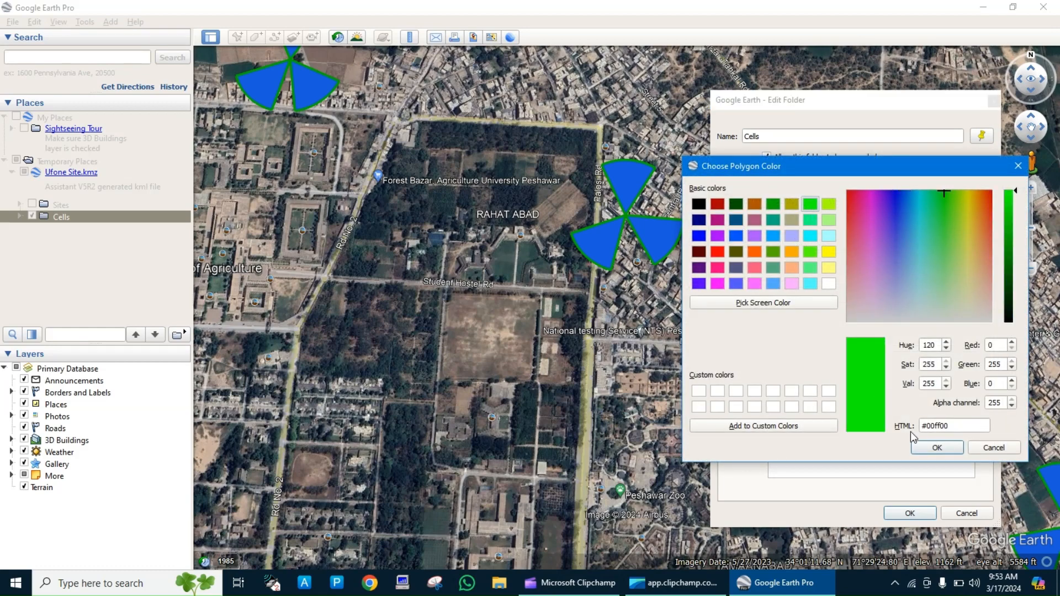
pyautogui.click(938, 447)
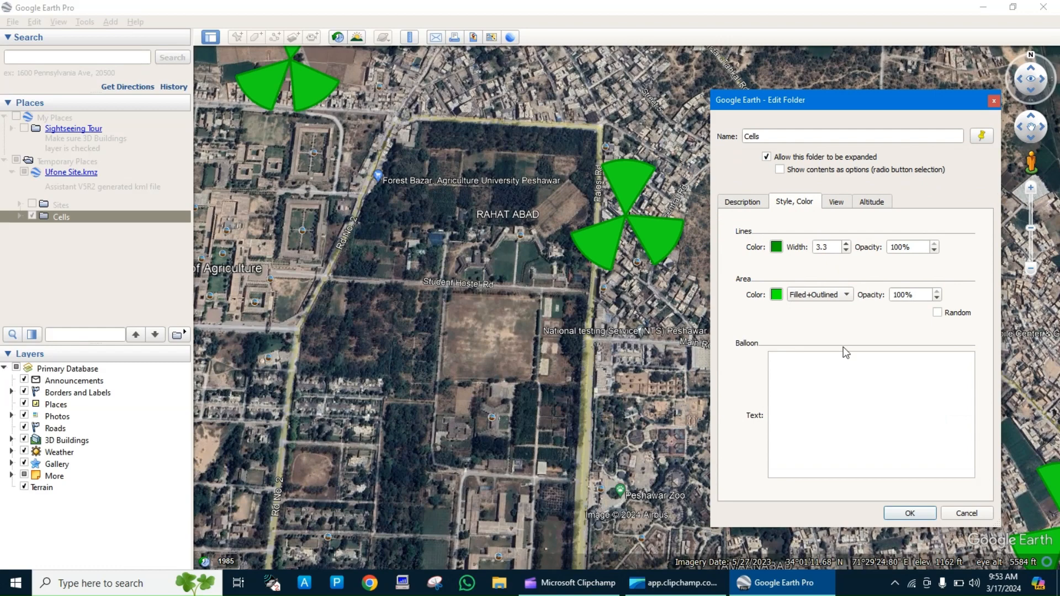
# Set the line color of the Cells folder to dark red (#aa0000) and apply the folder's style changes.
pyautogui.click(780, 248)
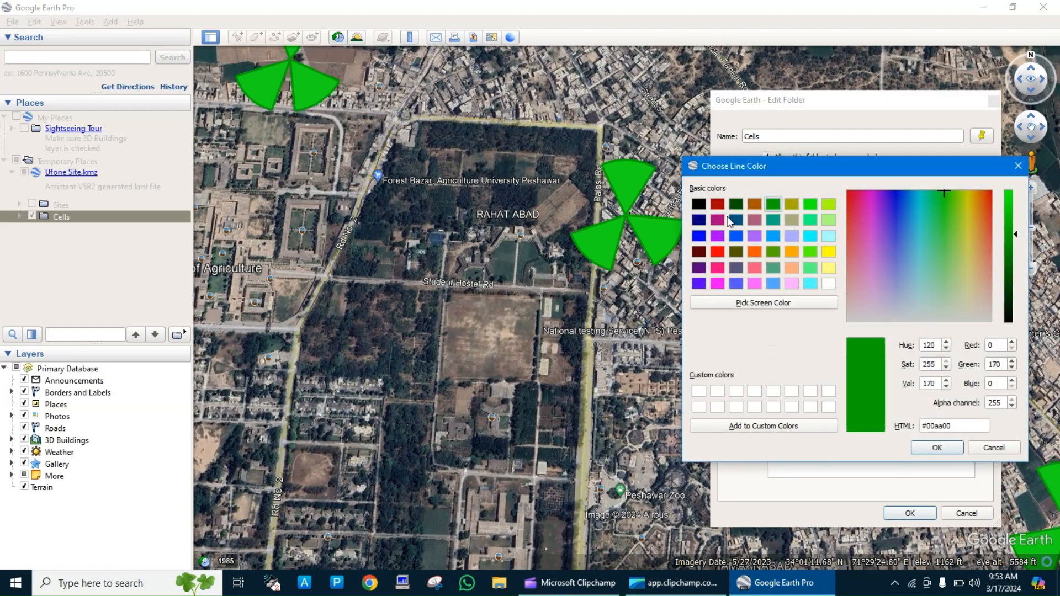
pyautogui.click(718, 203)
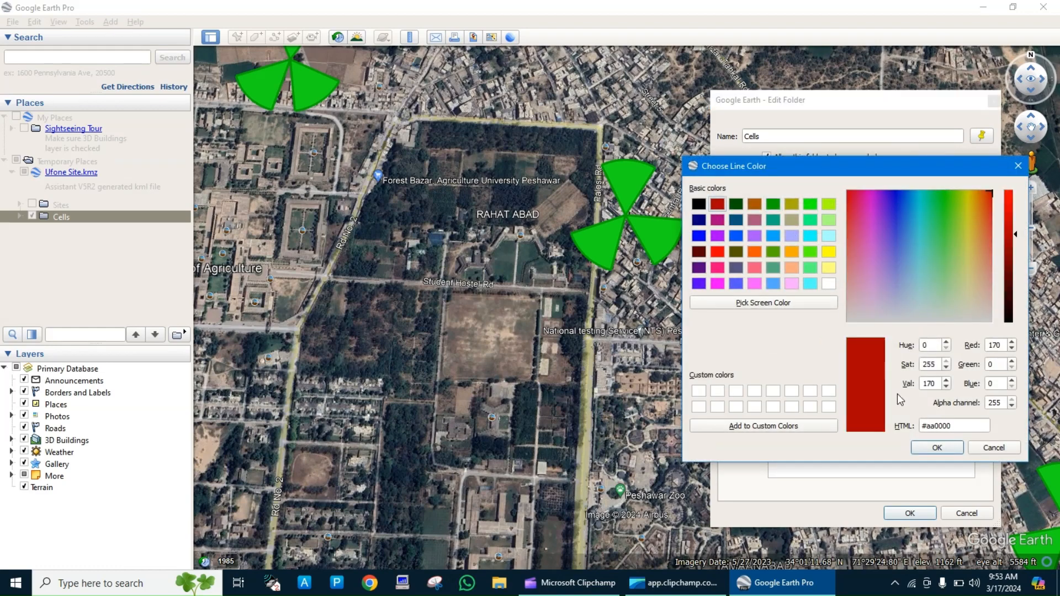
pyautogui.click(943, 451)
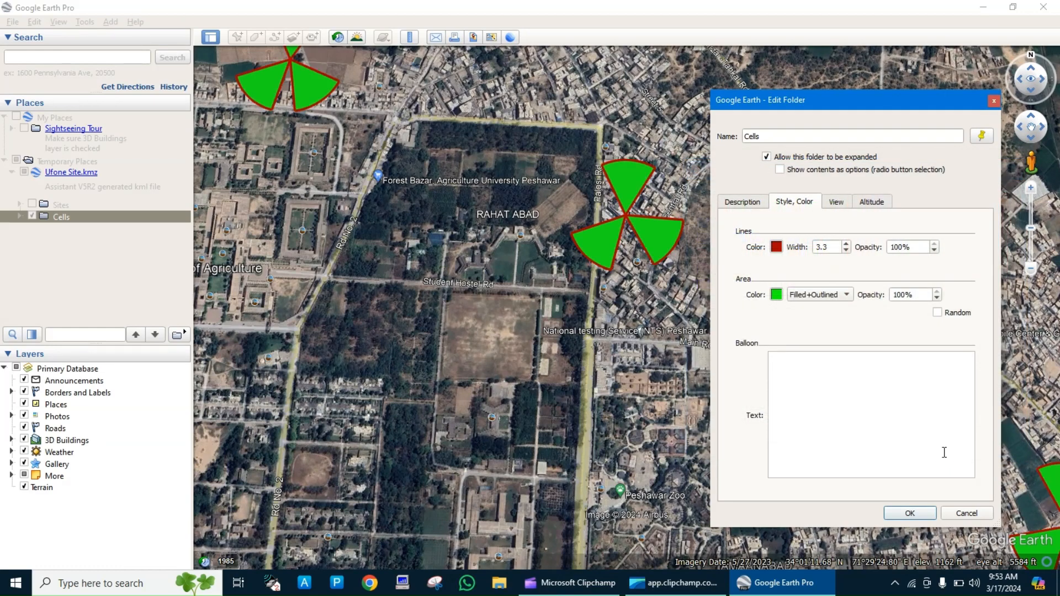
pyautogui.click(911, 513)
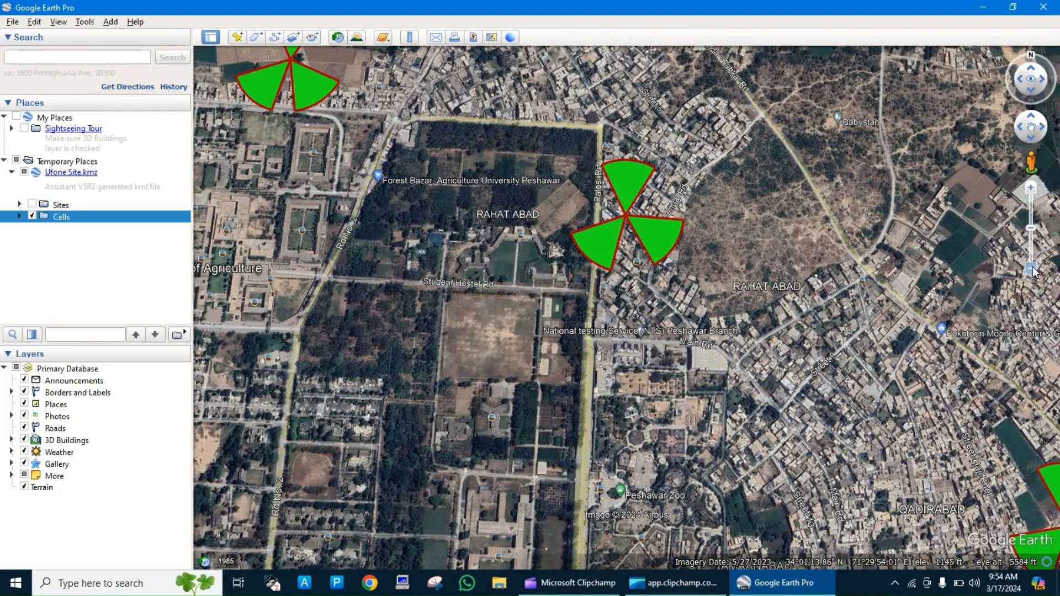
# Show the Sites folder on the map along with the Cells folder, and open its style and color properties.
pyautogui.click(1034, 272)
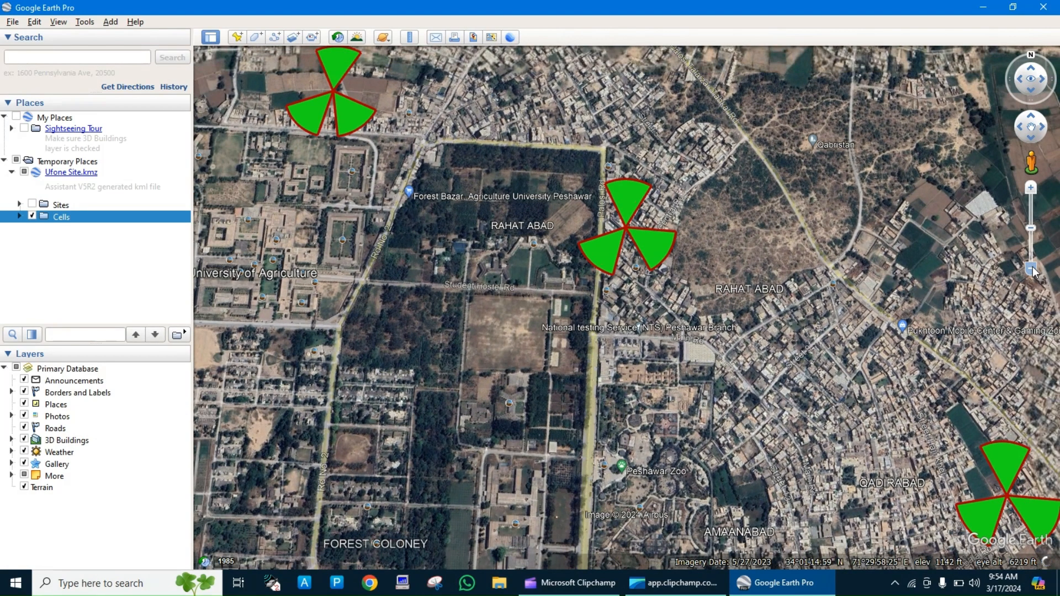
pyautogui.click(1034, 271)
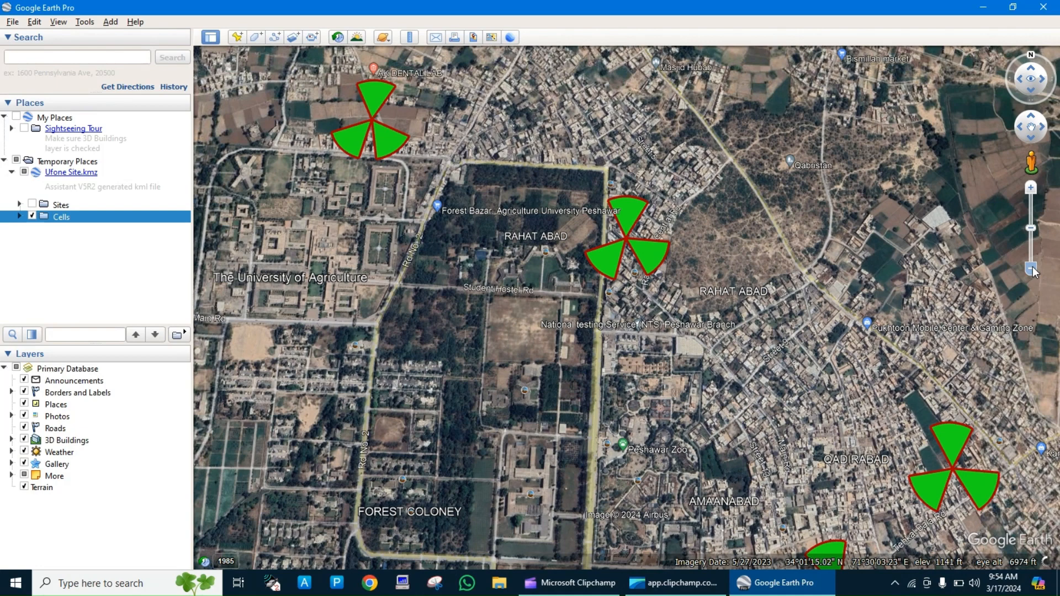
pyautogui.click(1034, 271)
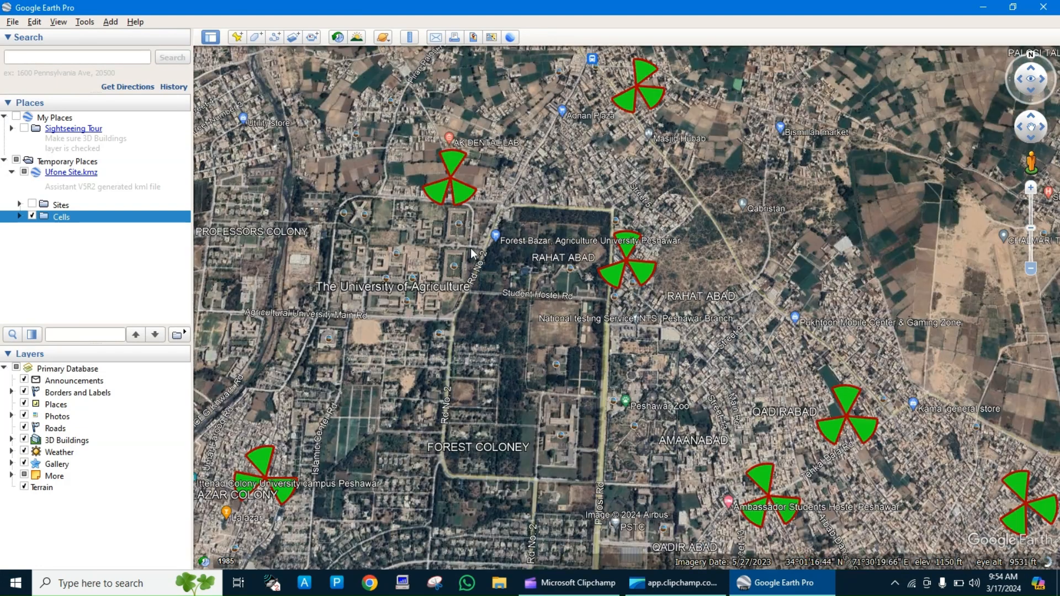
pyautogui.click(32, 205)
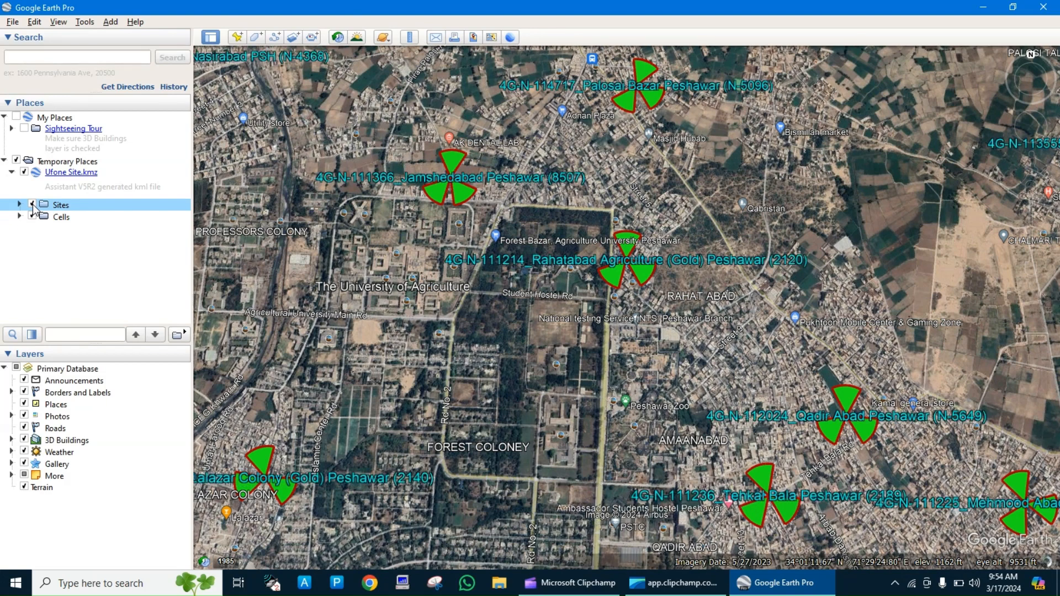
pyautogui.rightClick(52, 208)
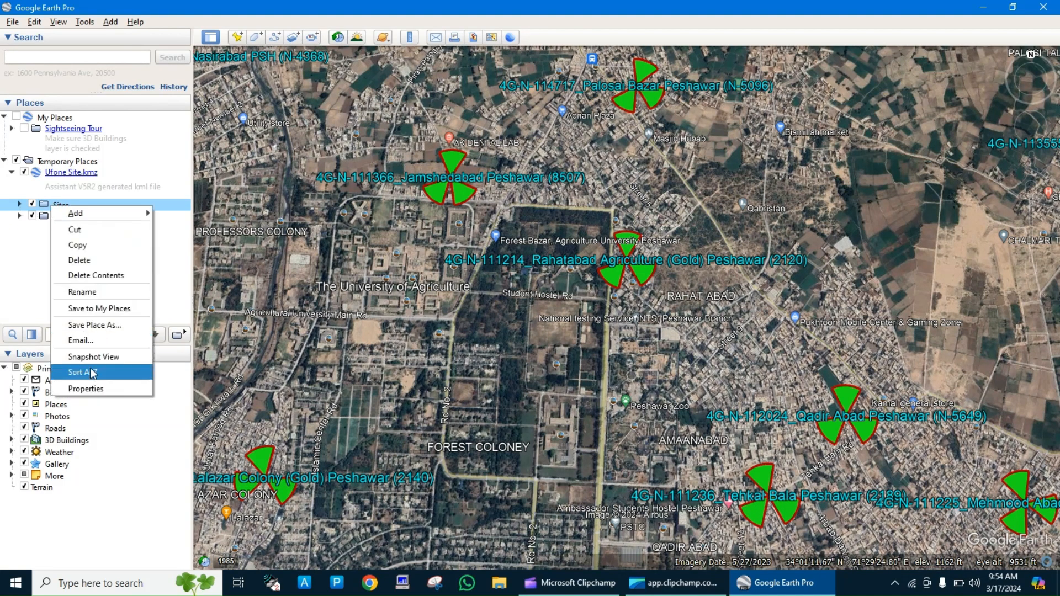
pyautogui.click(98, 387)
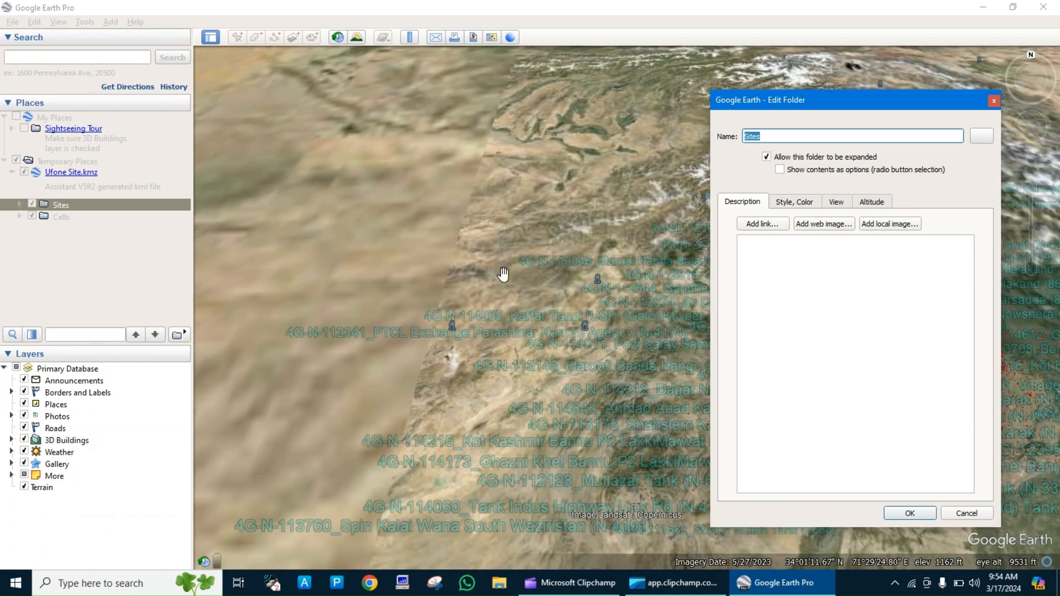
pyautogui.click(807, 204)
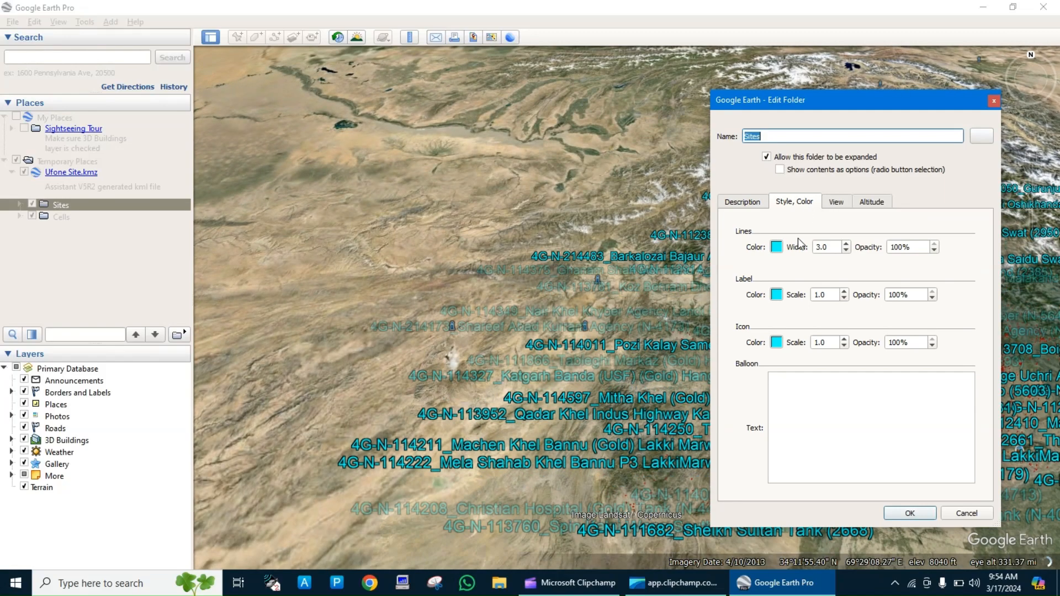
# Try orange (#ff5500) as the label color of the Sites folder.
pyautogui.click(778, 295)
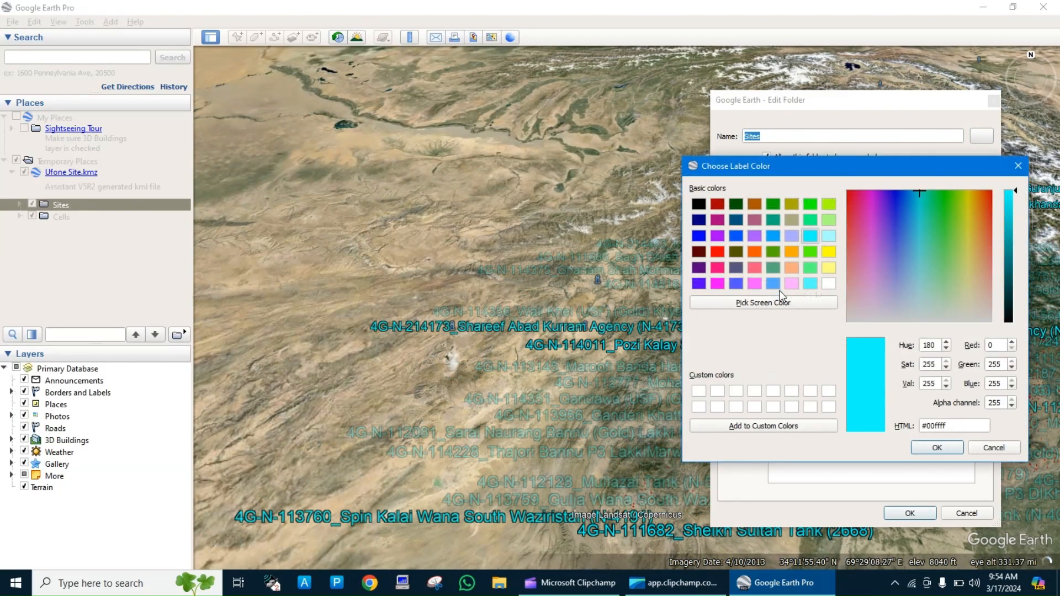
pyautogui.click(756, 253)
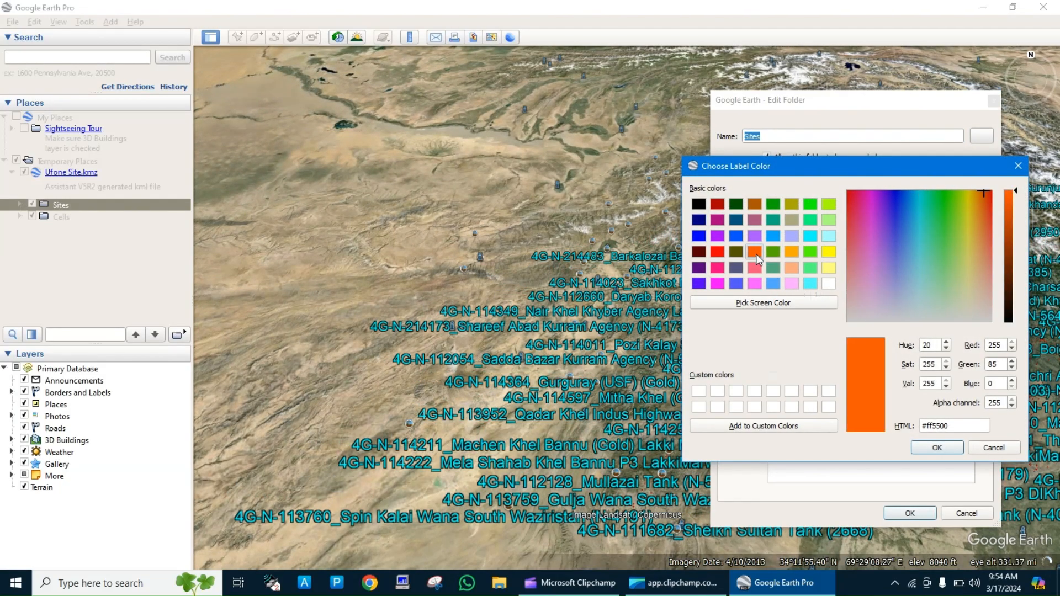
pyautogui.click(938, 447)
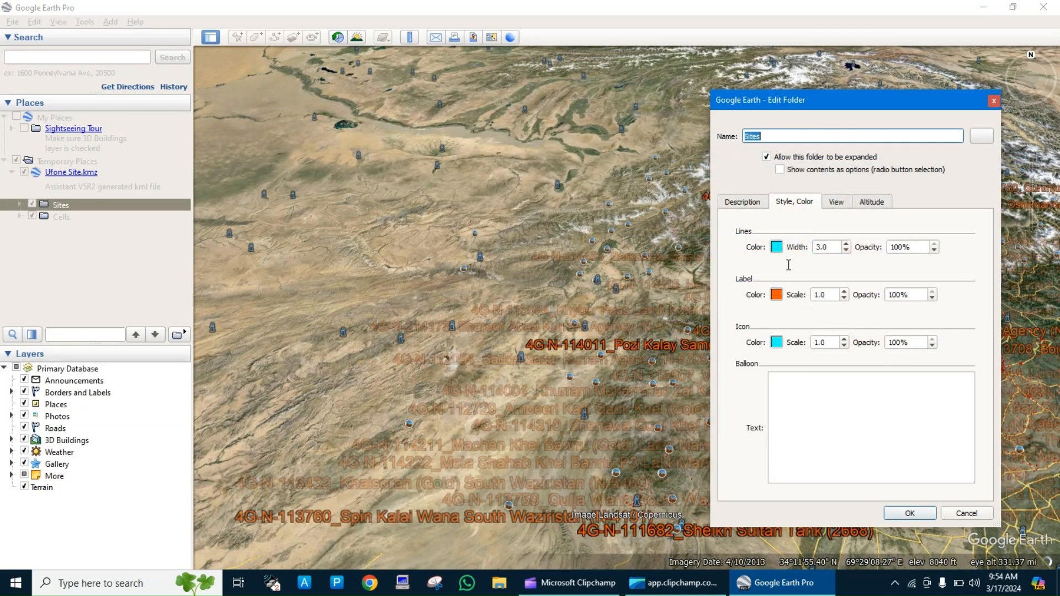
# Set the label color of the Sites folder to yellow (#ffff00) and apply the folder's style changes.
pyautogui.click(777, 293)
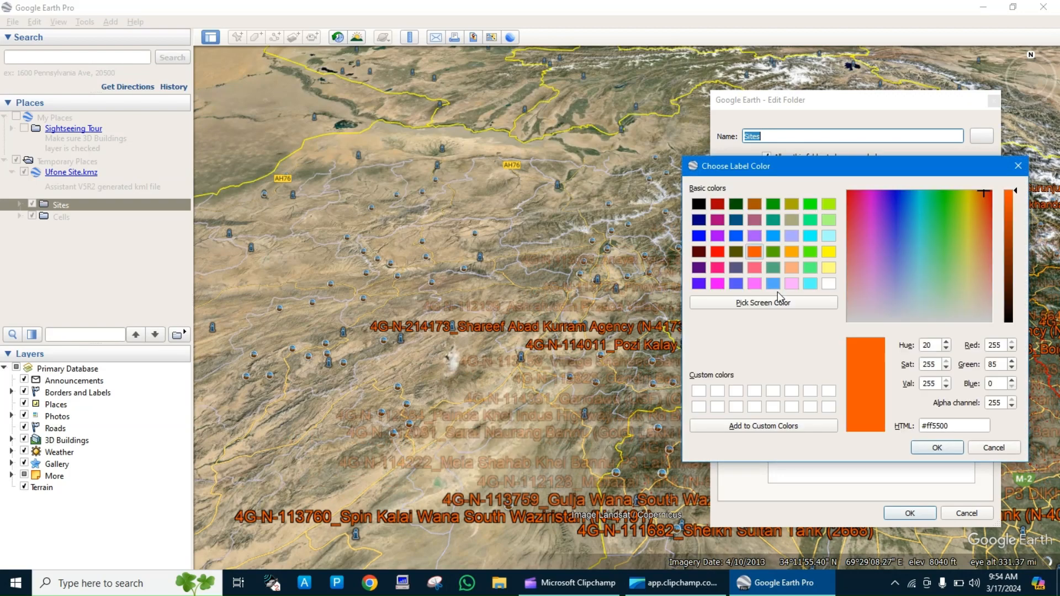
pyautogui.click(811, 252)
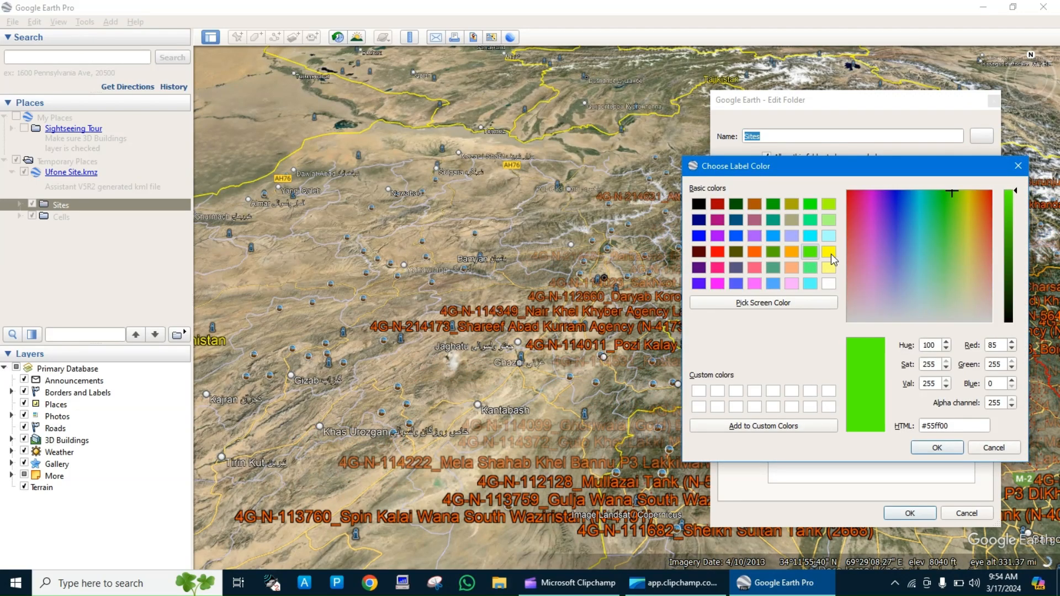
pyautogui.click(830, 253)
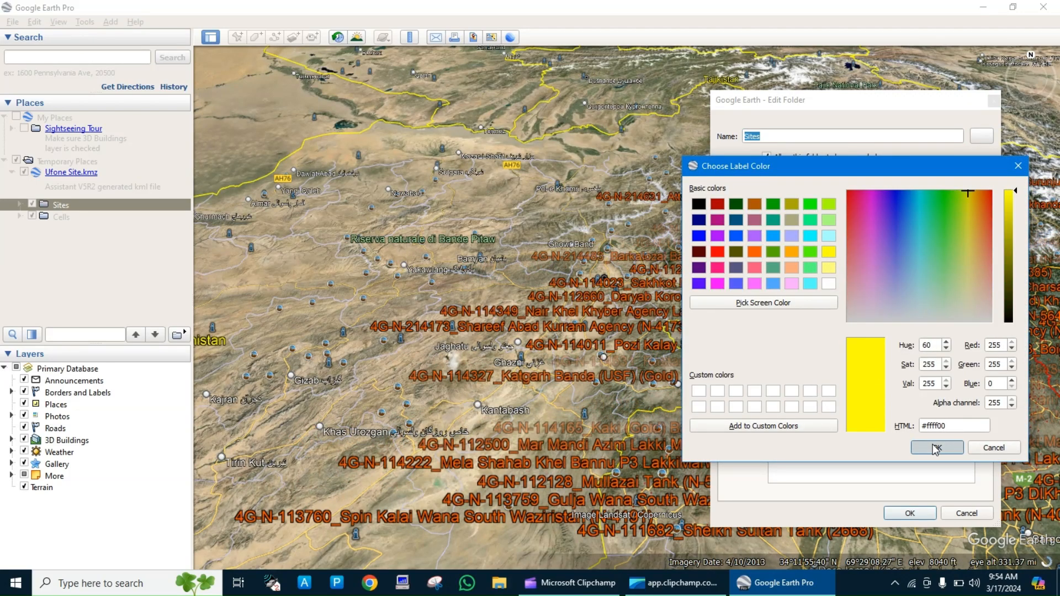
pyautogui.click(936, 449)
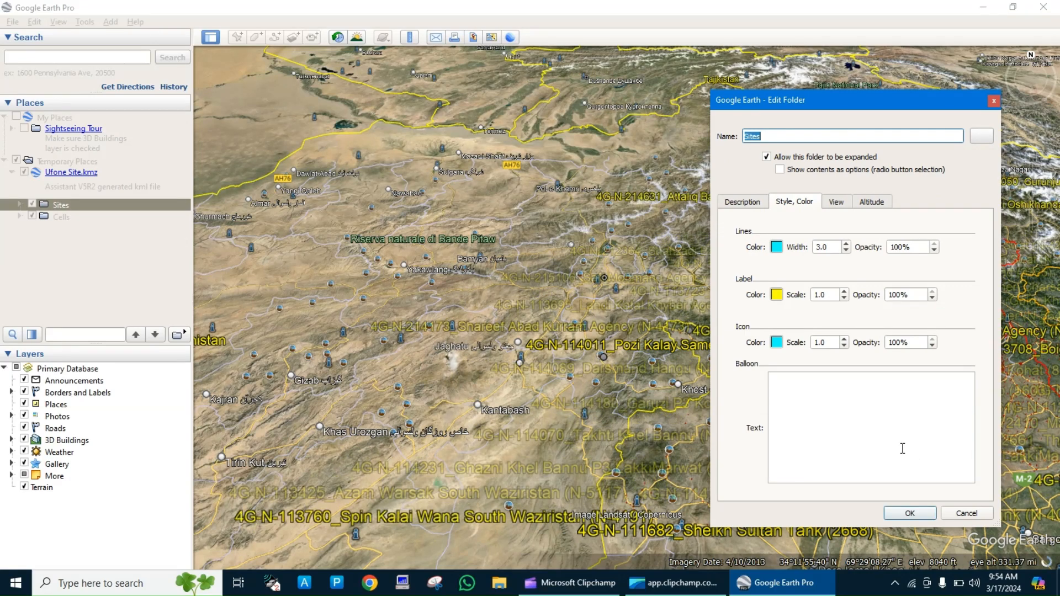
pyautogui.click(910, 513)
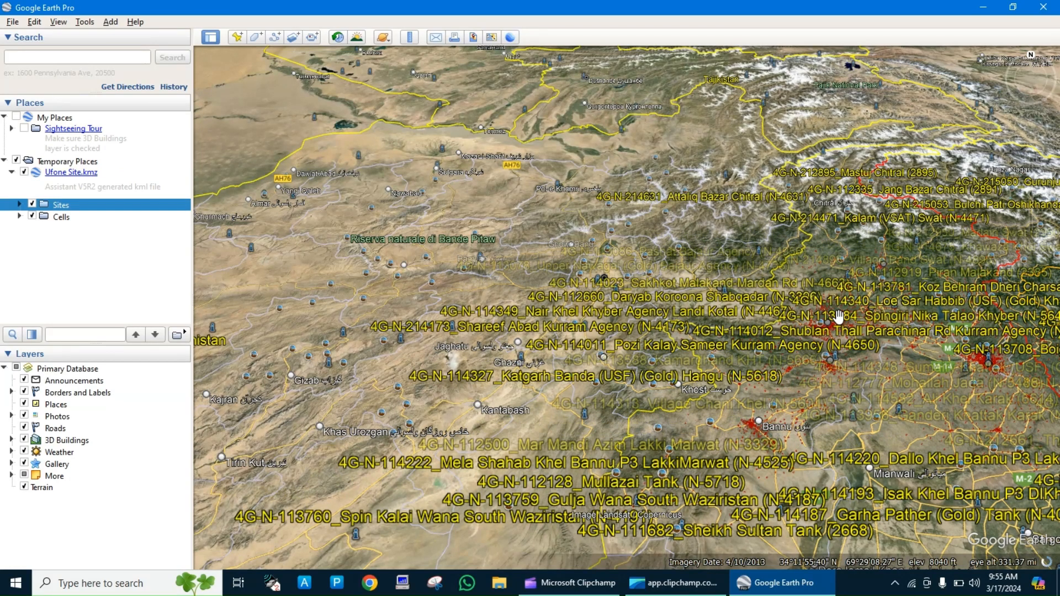
# Examine the restyled sectors and site label up close at the Zoor Bazaar site in Charsadda.
pyautogui.scroll(2, 838, 317)
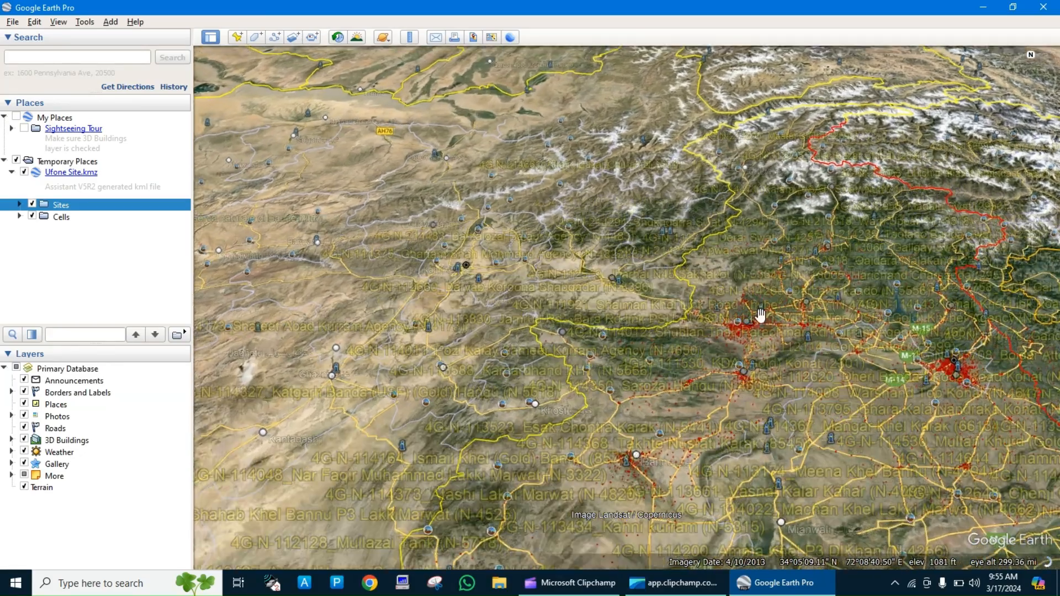
pyautogui.scroll(3, 761, 314)
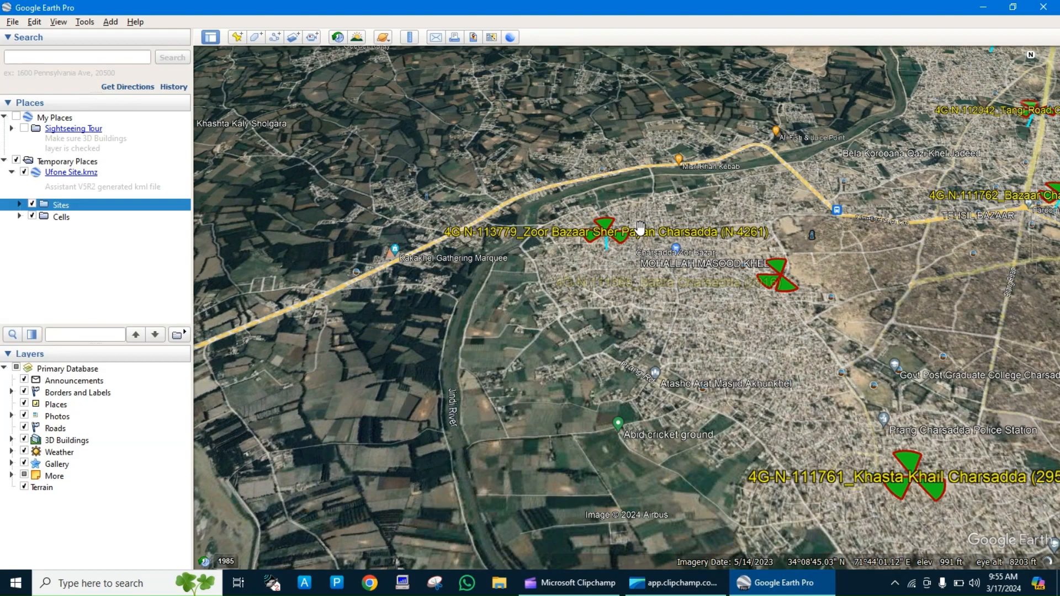
pyautogui.scroll(3, 641, 226)
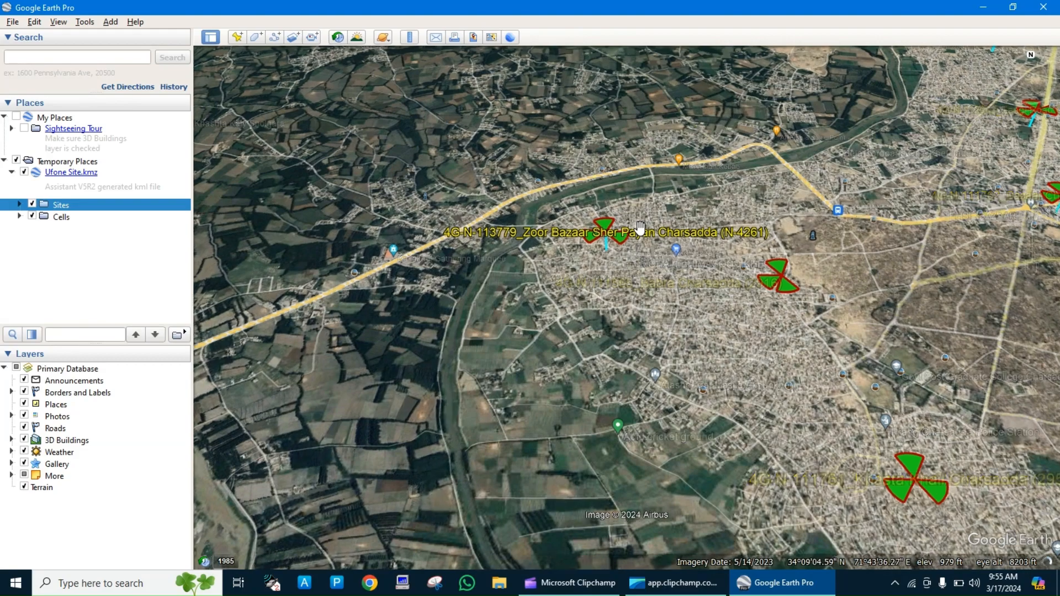
pyautogui.scroll(3, 612, 272)
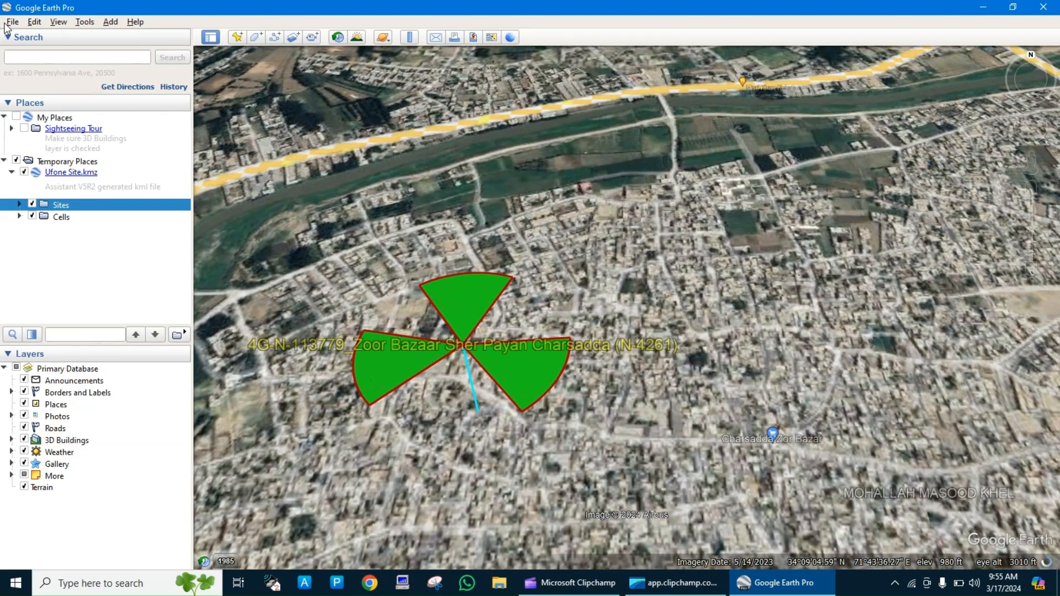
# Save the current contents of My Places.
pyautogui.click(12, 22)
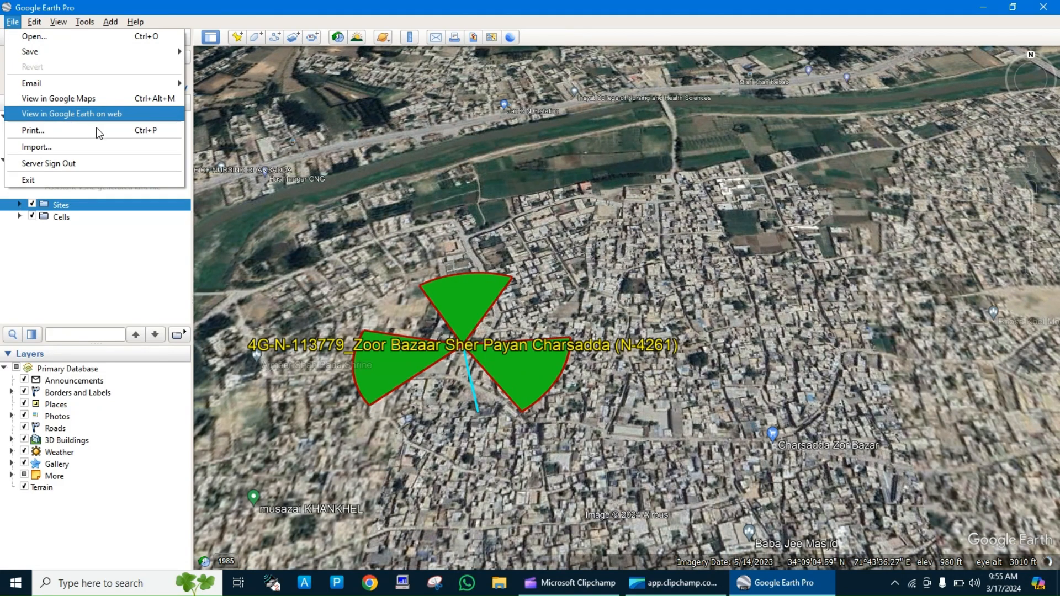
pyautogui.moveTo(168, 55)
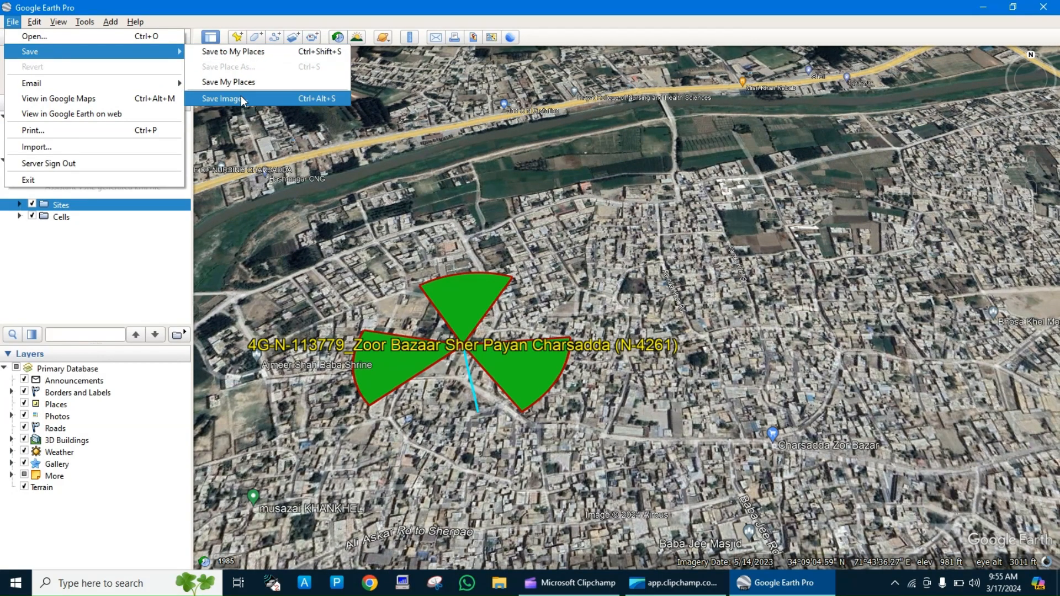
pyautogui.click(244, 81)
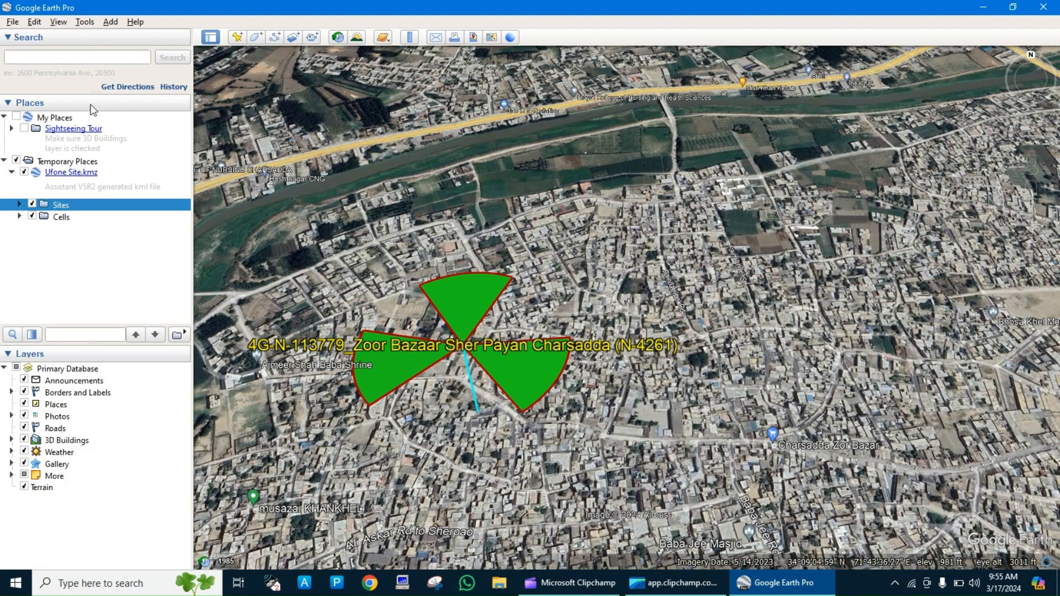
# Save the Sites folder to the Desktop as the KMZ file "updated ufone Sites.kmz".
pyautogui.click(10, 22)
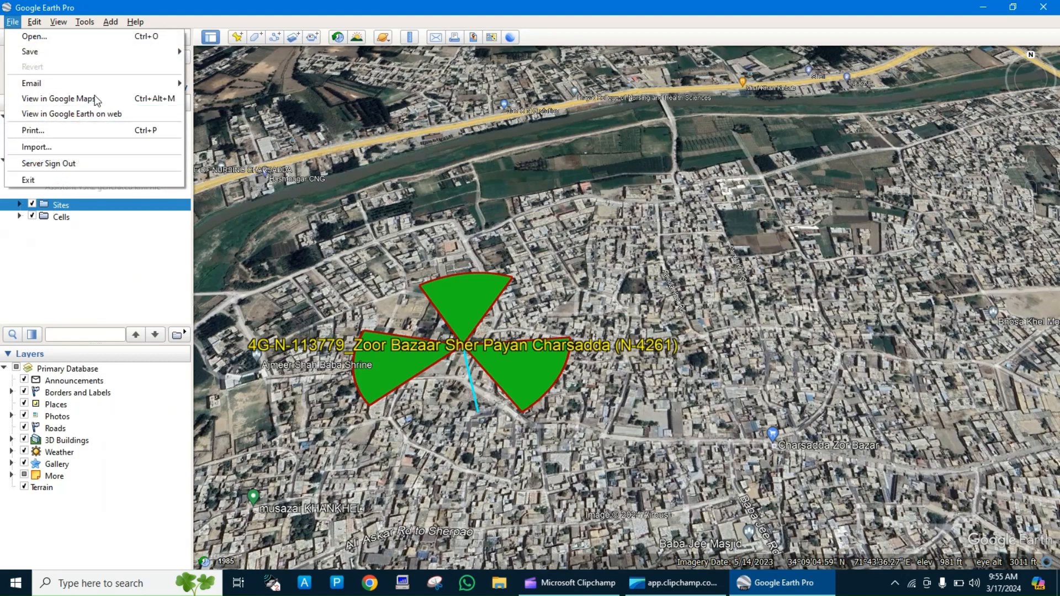
pyautogui.moveTo(85, 48)
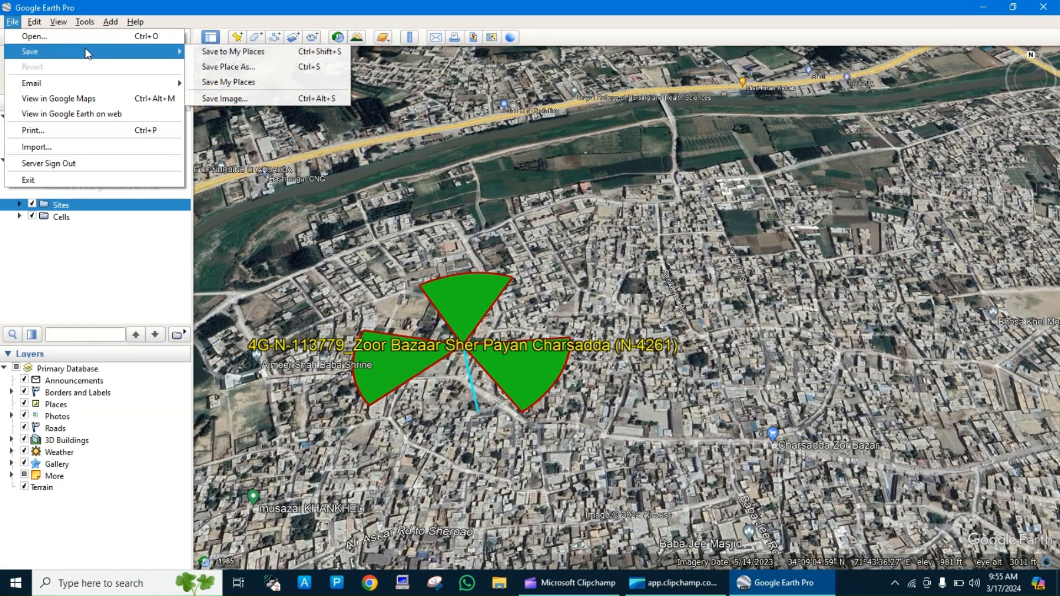
pyautogui.click(238, 67)
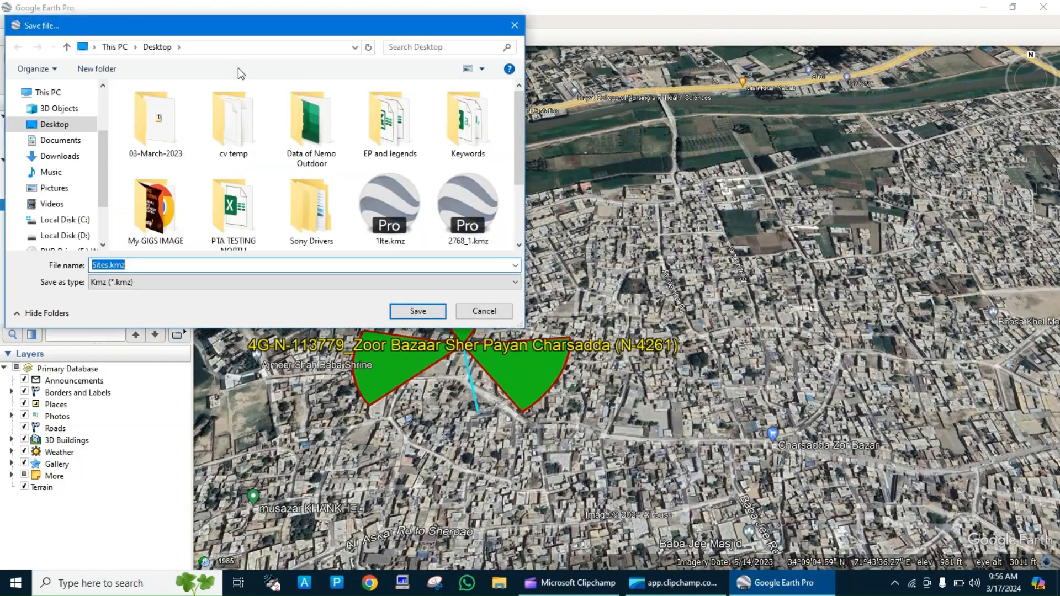
pyautogui.scroll(-2, 188, 227)
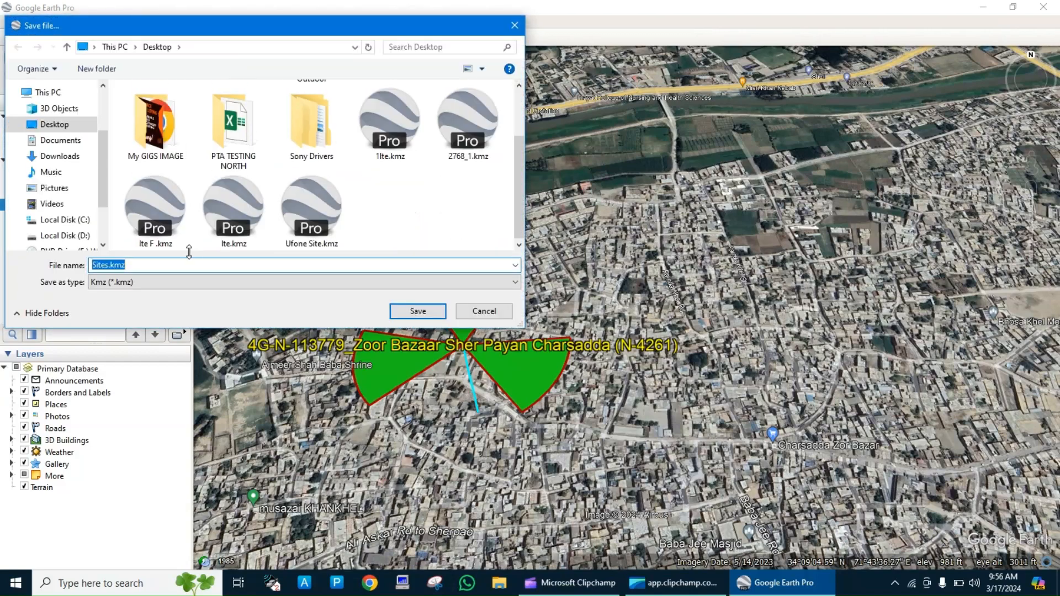
pyautogui.click(190, 261)
pyautogui.press('Home')
pyautogui.write('updated ufone')
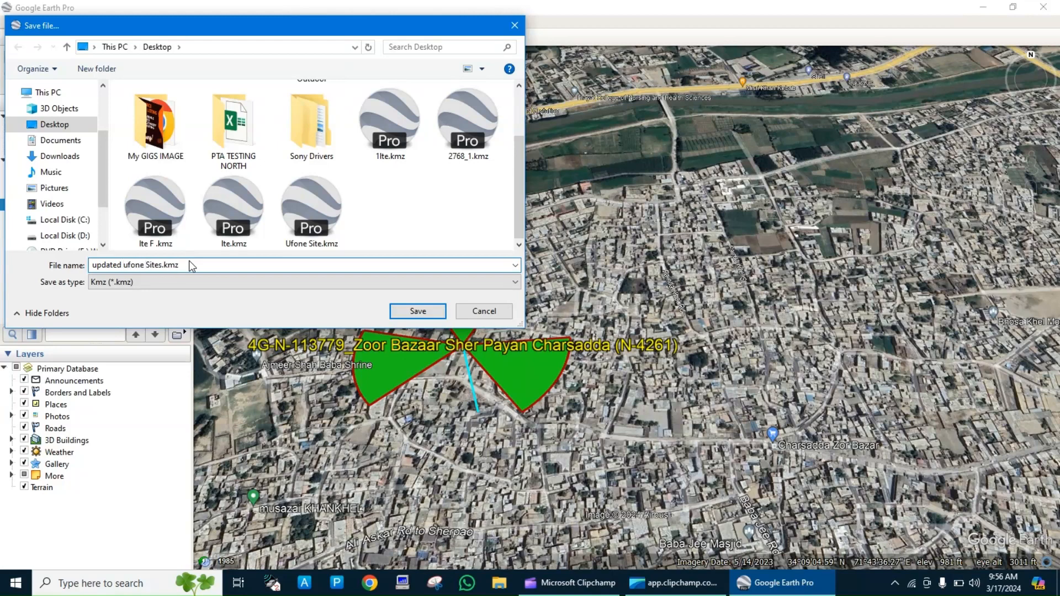
pyautogui.click(437, 317)
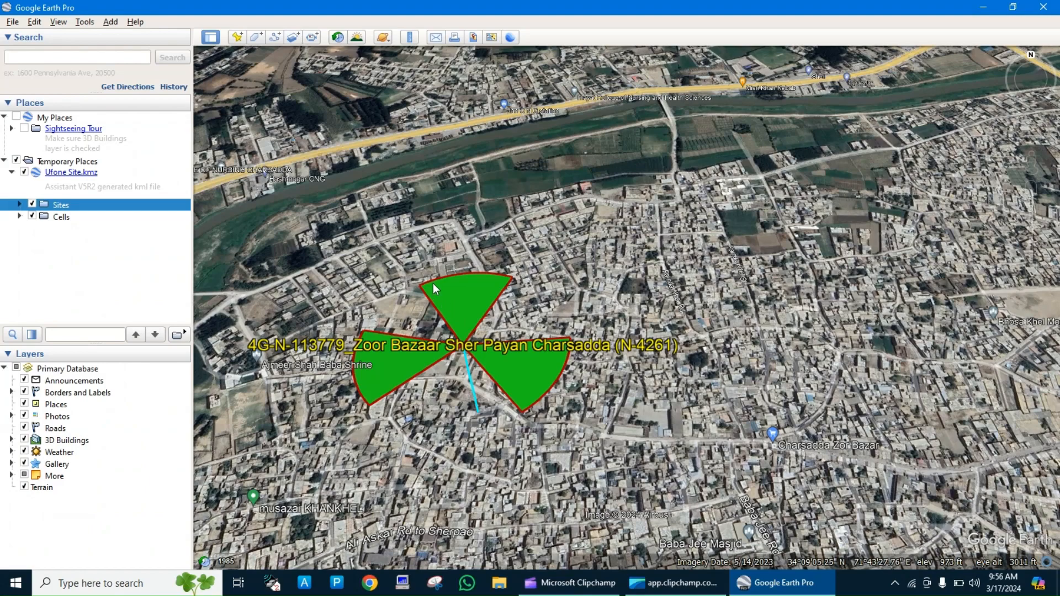
# Start opening a file and browse to the U2L Peshawar folder under Daily Activity, 02-FEB-LOGS on New Volume (F:).
pyautogui.moveTo(548, 363); pyautogui.dragTo(735, 289)
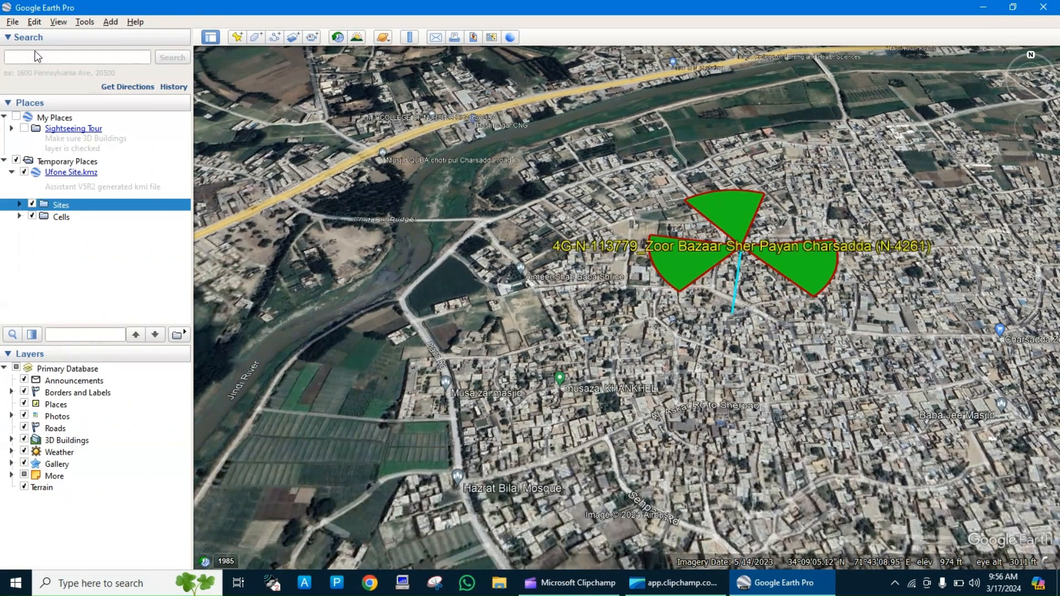
pyautogui.click(12, 22)
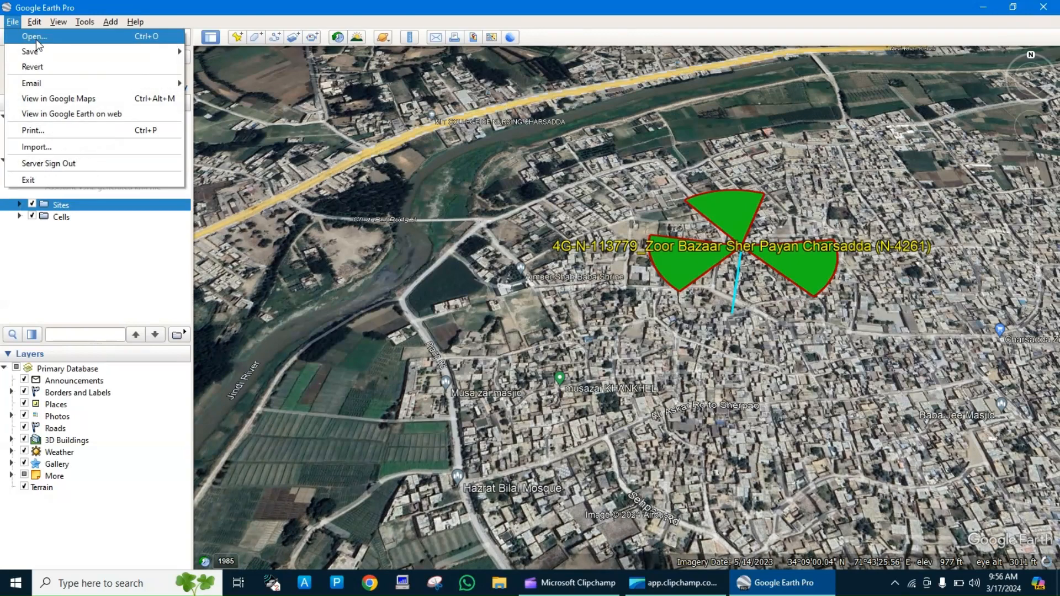
pyautogui.click(36, 37)
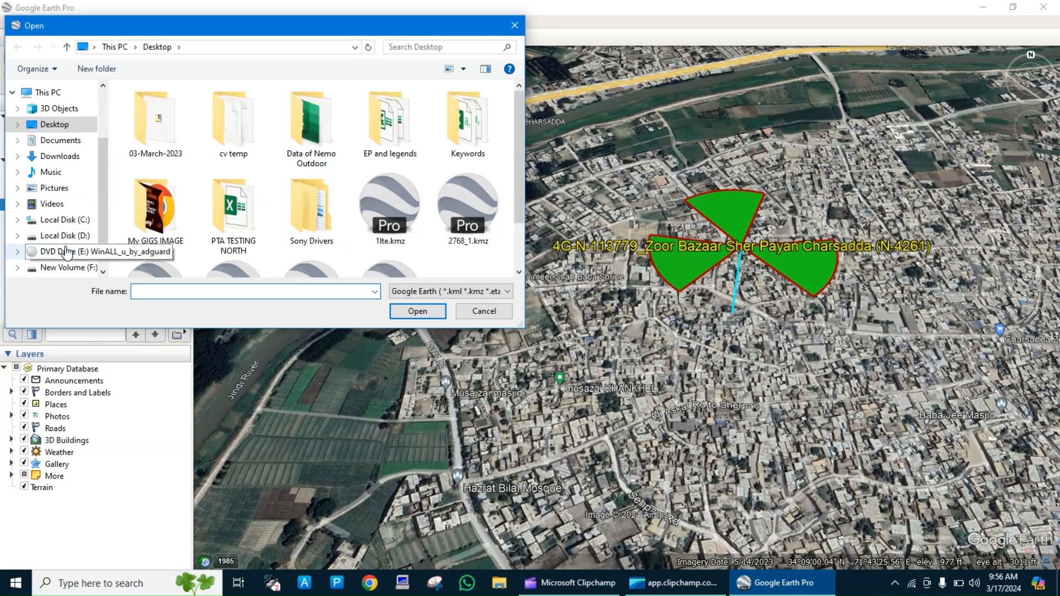
pyautogui.click(56, 268)
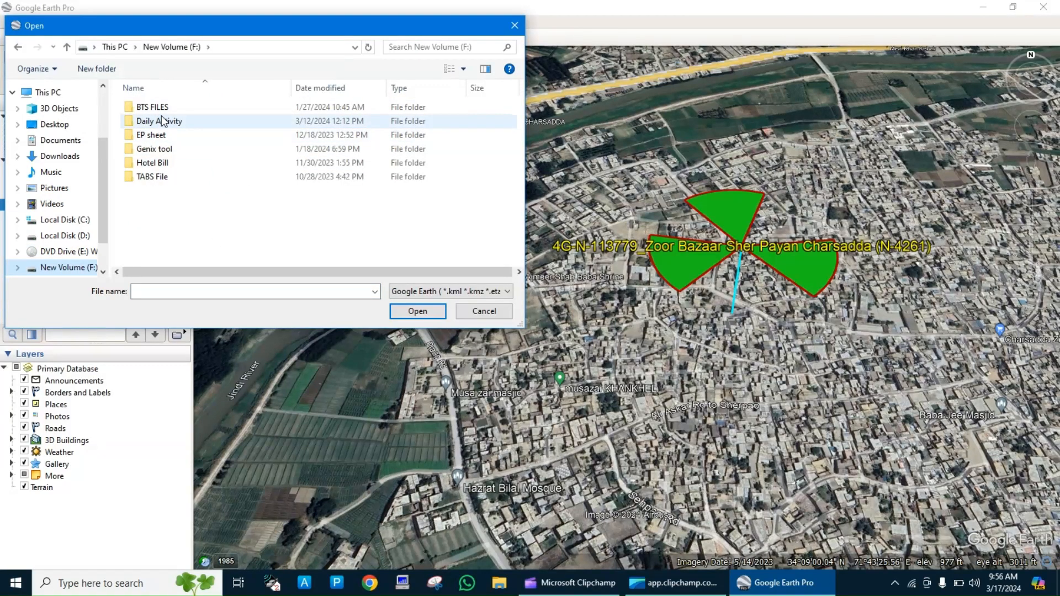
pyautogui.doubleClick(162, 121)
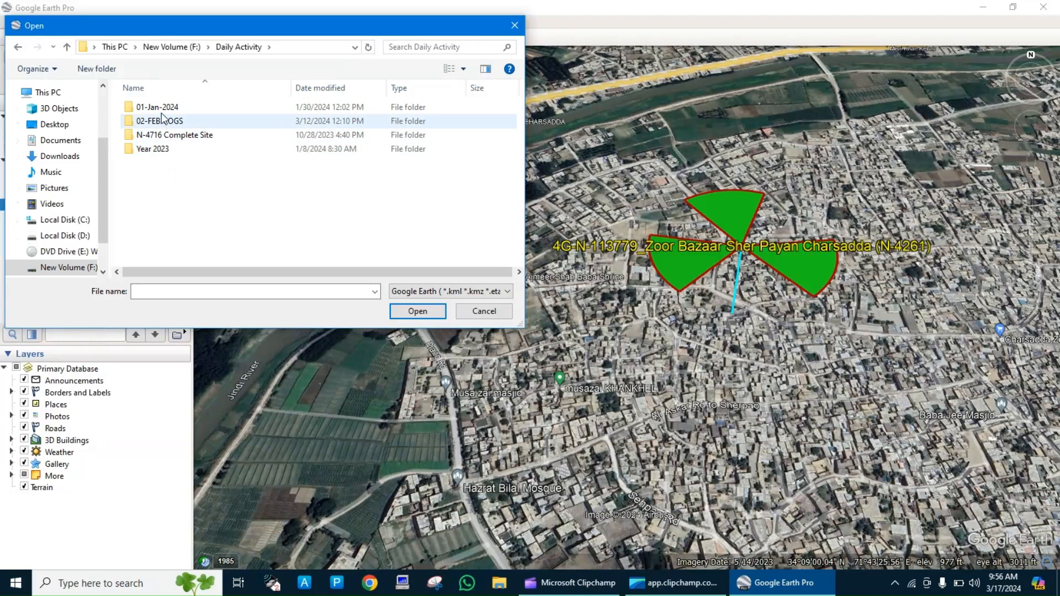
pyautogui.doubleClick(165, 119)
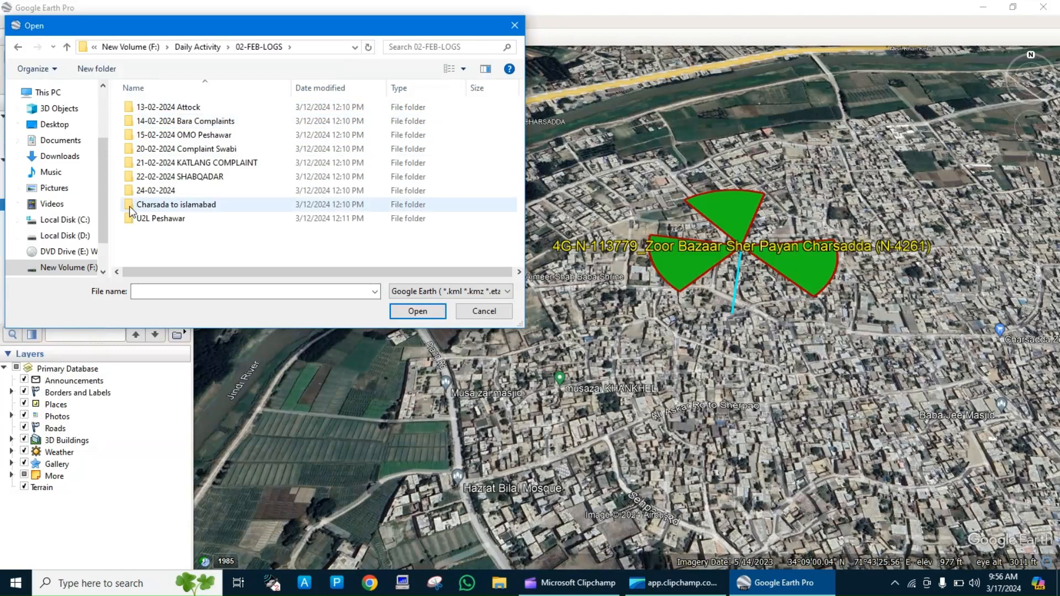
pyautogui.doubleClick(166, 219)
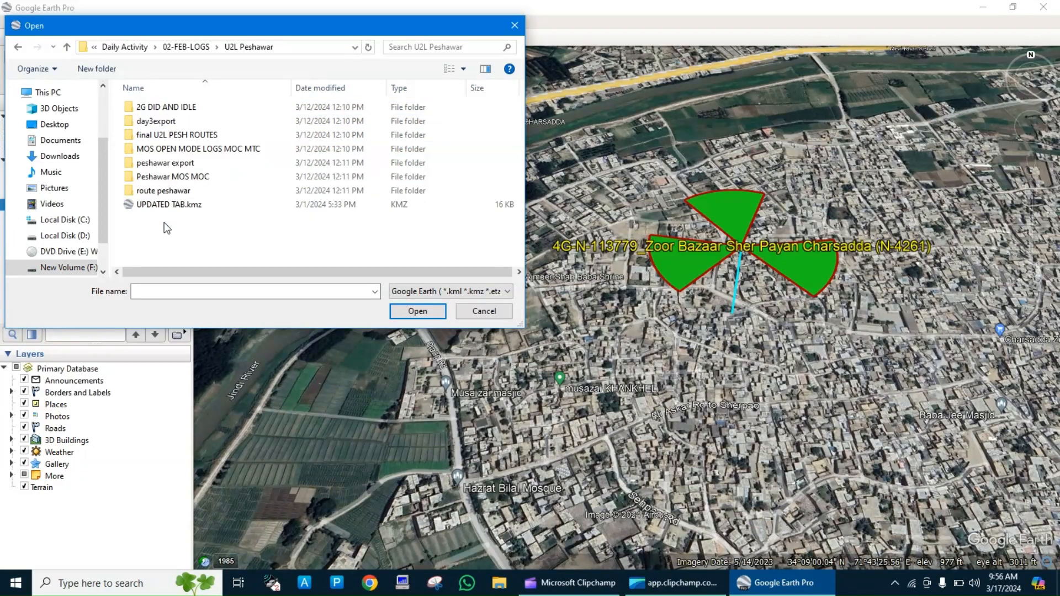
# List MapInfo (*.tab) files and open UPDATED_TAB.tab from the U2L Peshawar folder.
pyautogui.doubleClick(165, 192)
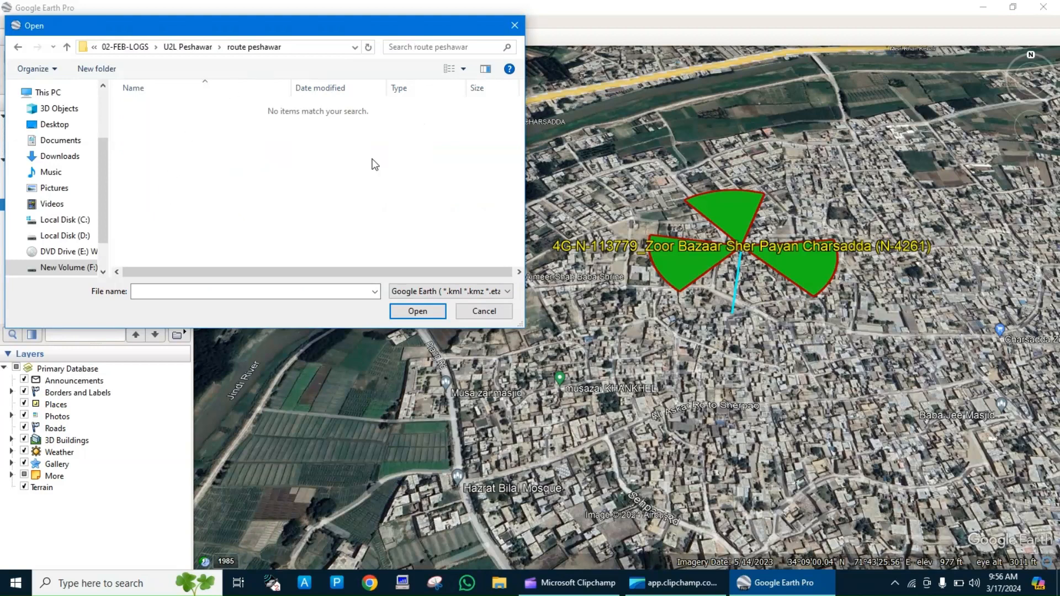
pyautogui.click(450, 291)
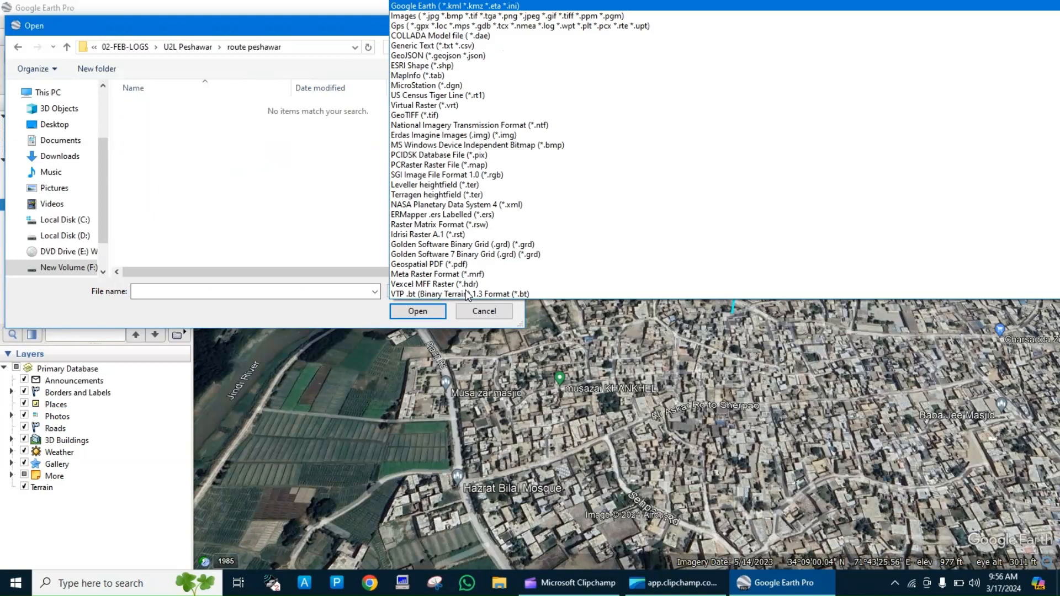
pyautogui.click(437, 74)
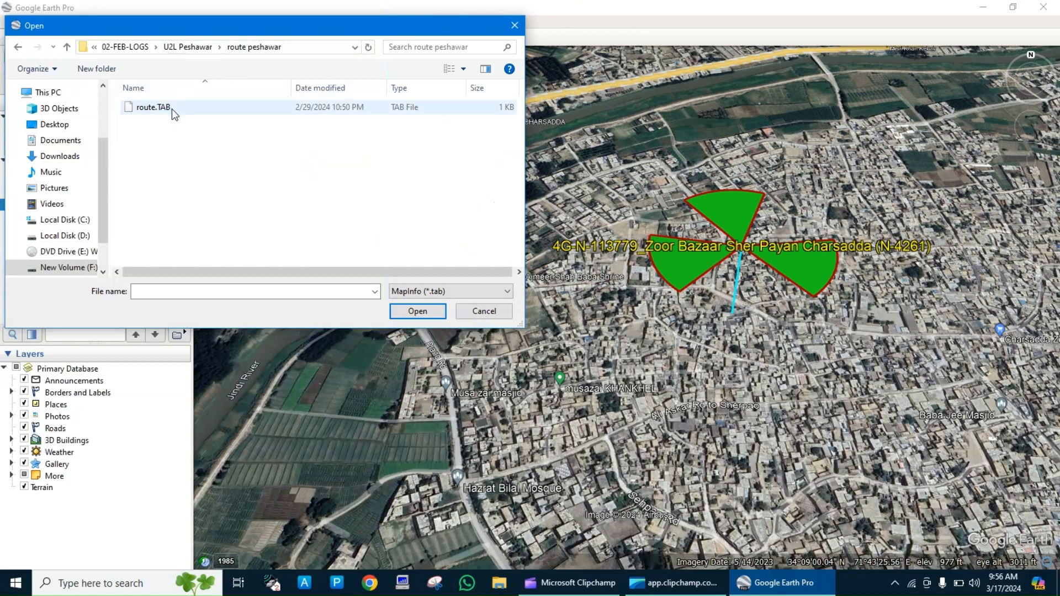
pyautogui.click(191, 44)
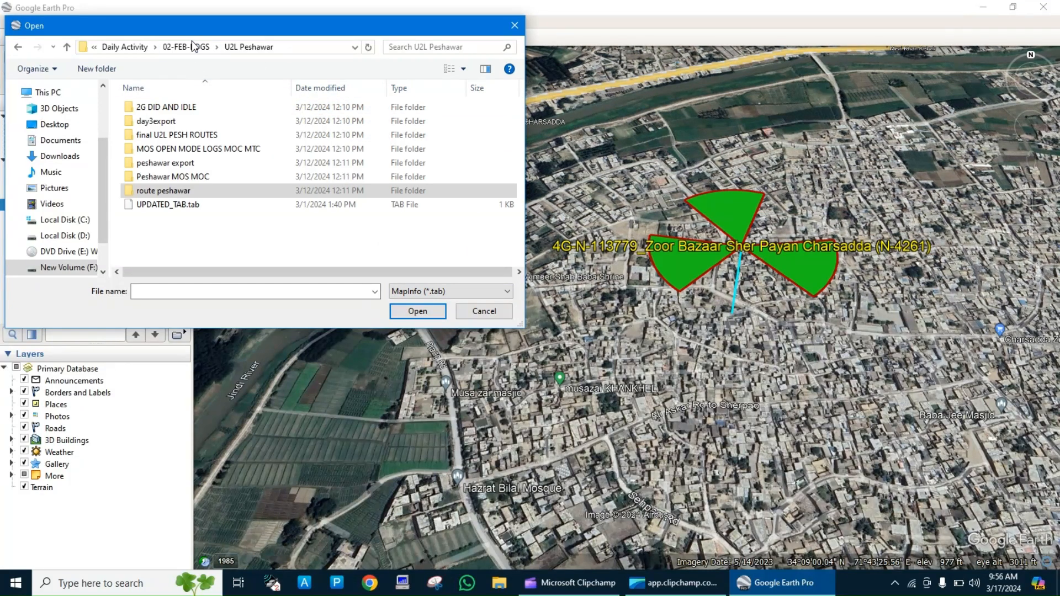
pyautogui.doubleClick(167, 204)
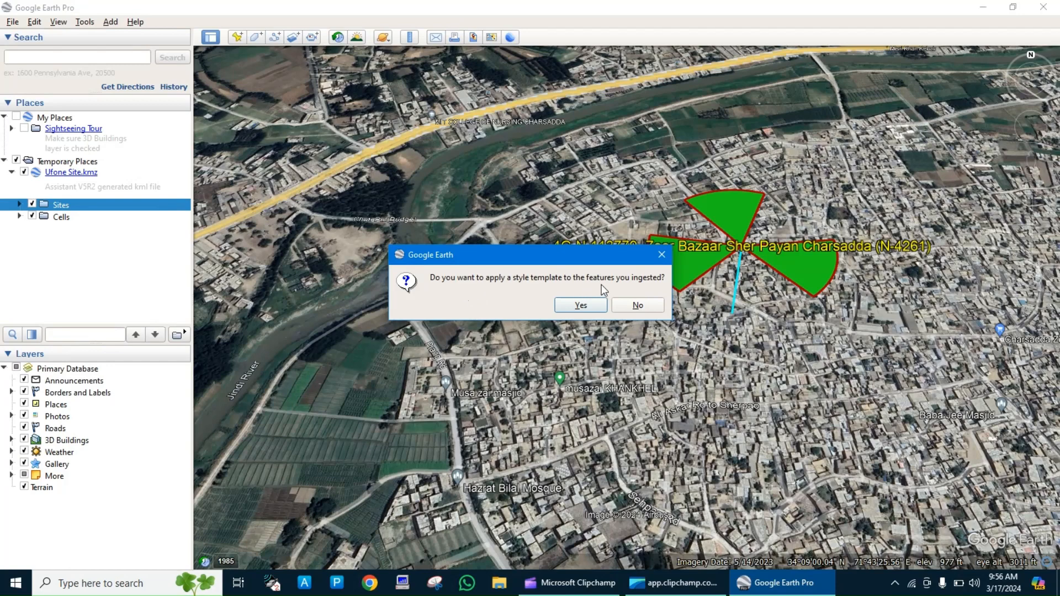
# Apply the existing style template "2" to the features imported from UPDATED_TAB.tab.
pyautogui.click(581, 305)
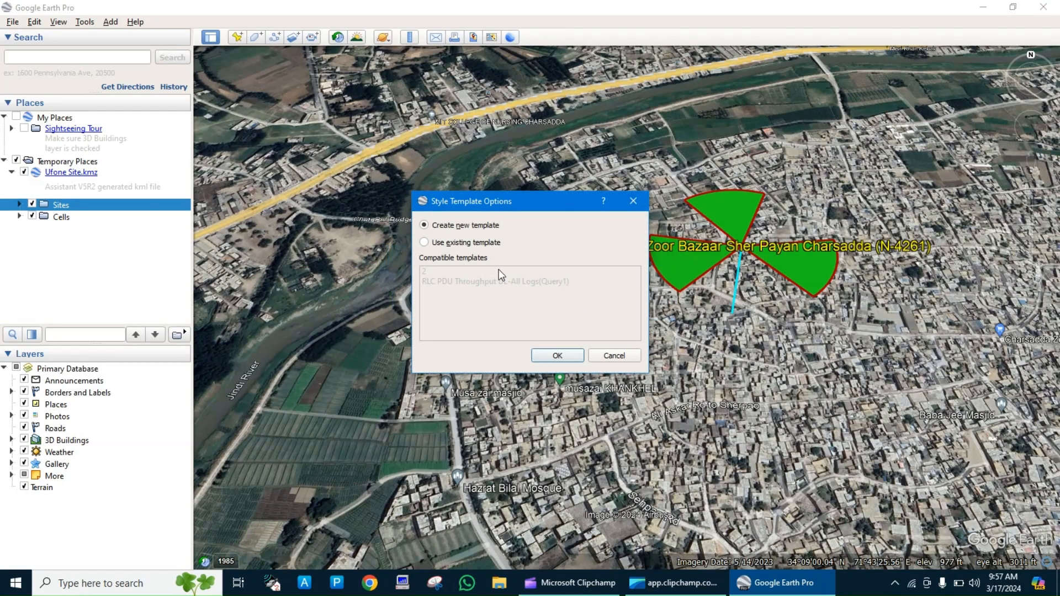
pyautogui.click(456, 243)
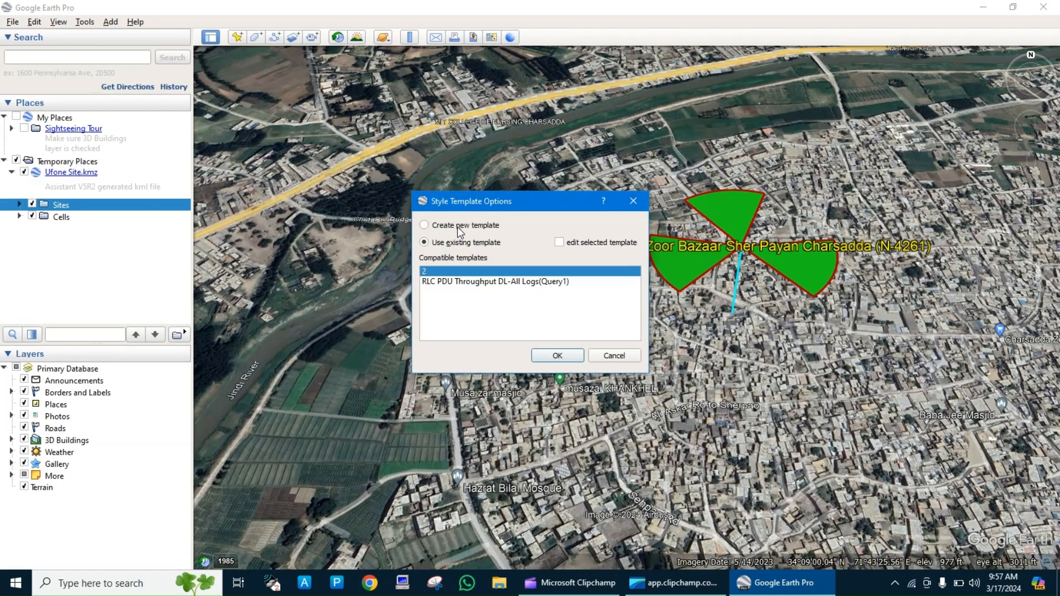
pyautogui.click(457, 227)
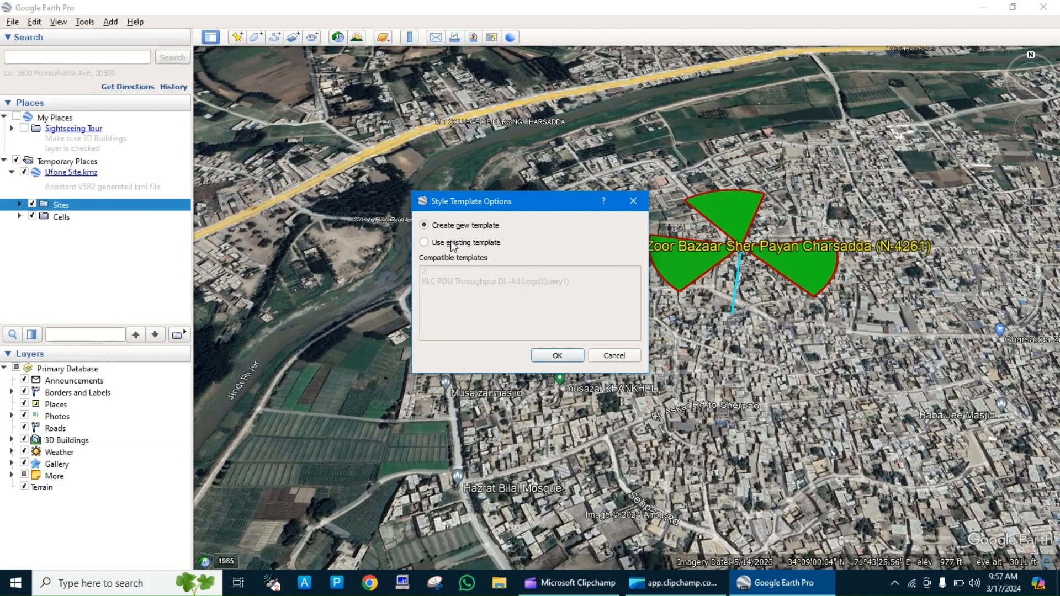
pyautogui.click(457, 244)
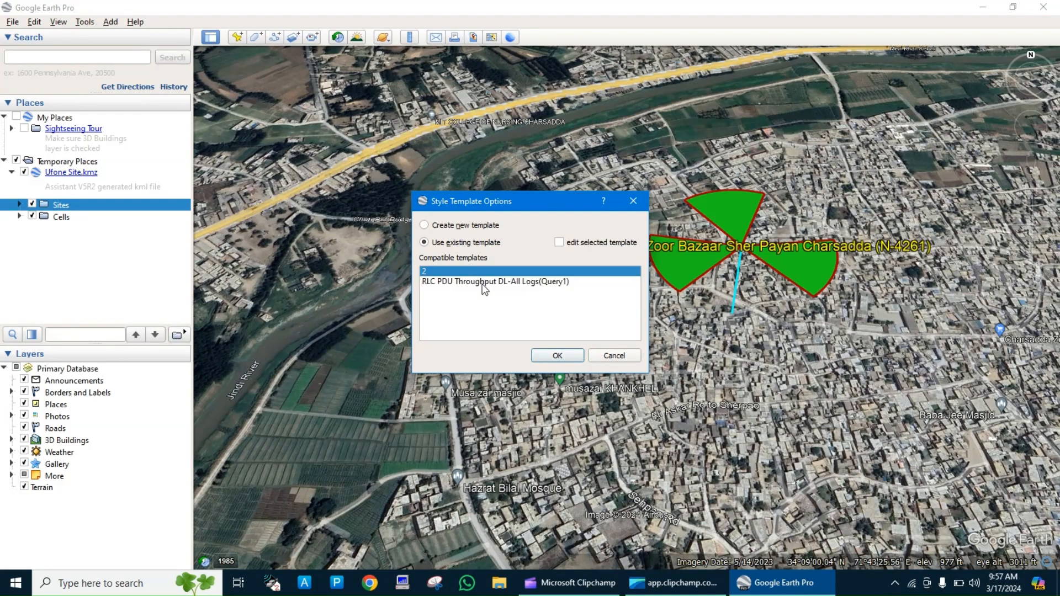
pyautogui.click(576, 353)
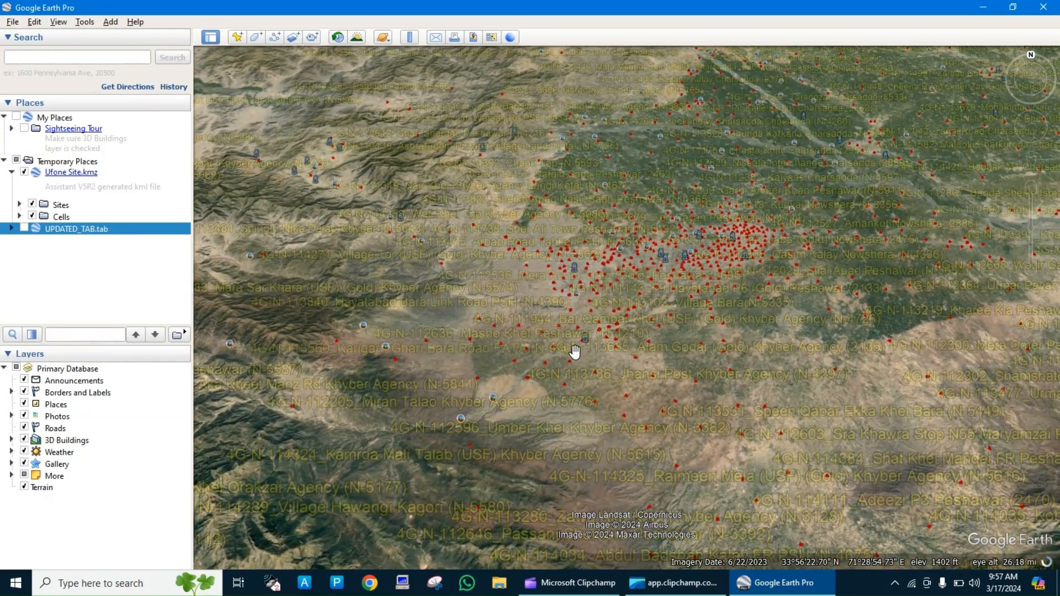
# Show the UPDATED_TAB.tab layer on the map and inspect its route lines around Pishtakhara in Peshawar.
pyautogui.click(24, 228)
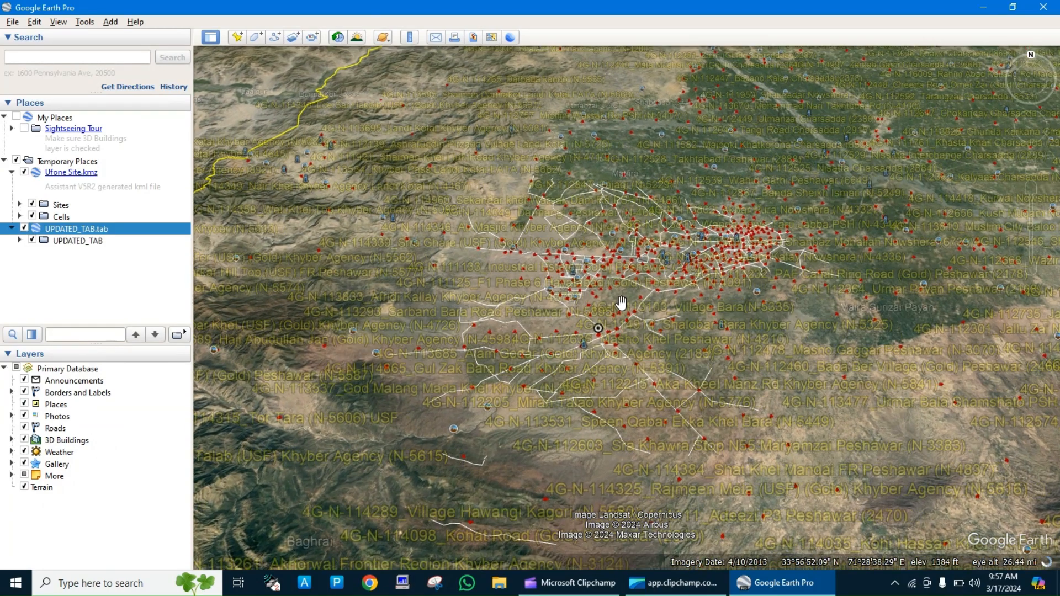
pyautogui.scroll(-5, 621, 303)
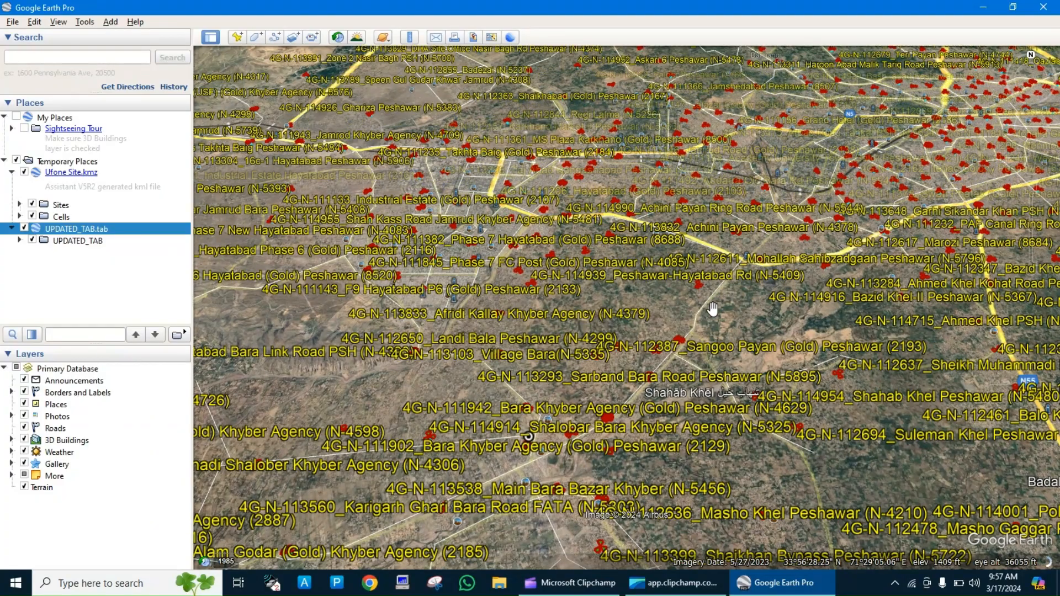
pyautogui.scroll(3, 713, 308)
pyautogui.scroll(3, 713, 308)
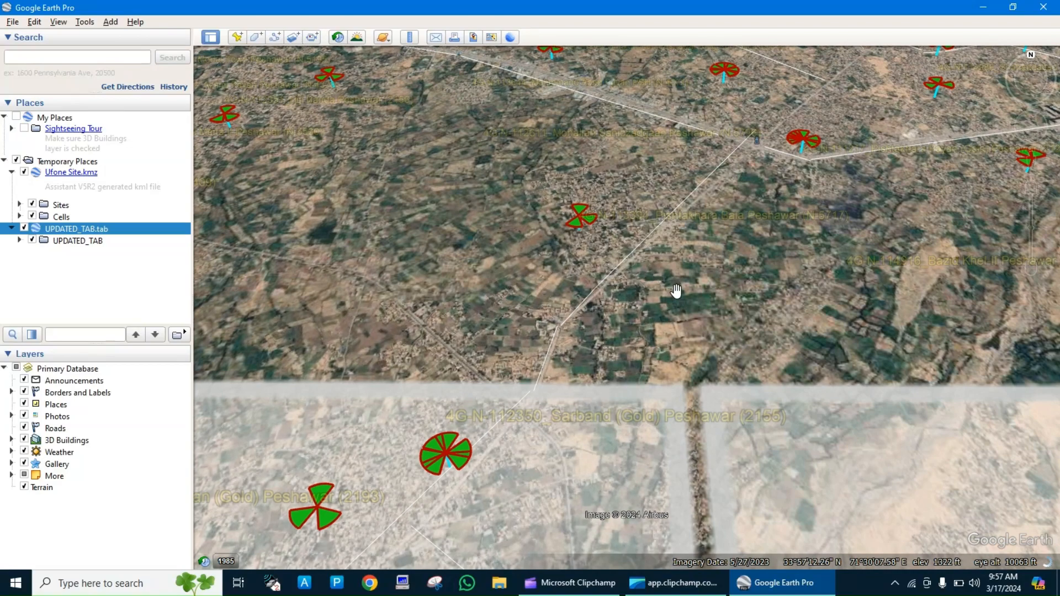
pyautogui.moveTo(695, 229); pyautogui.dragTo(705, 303)
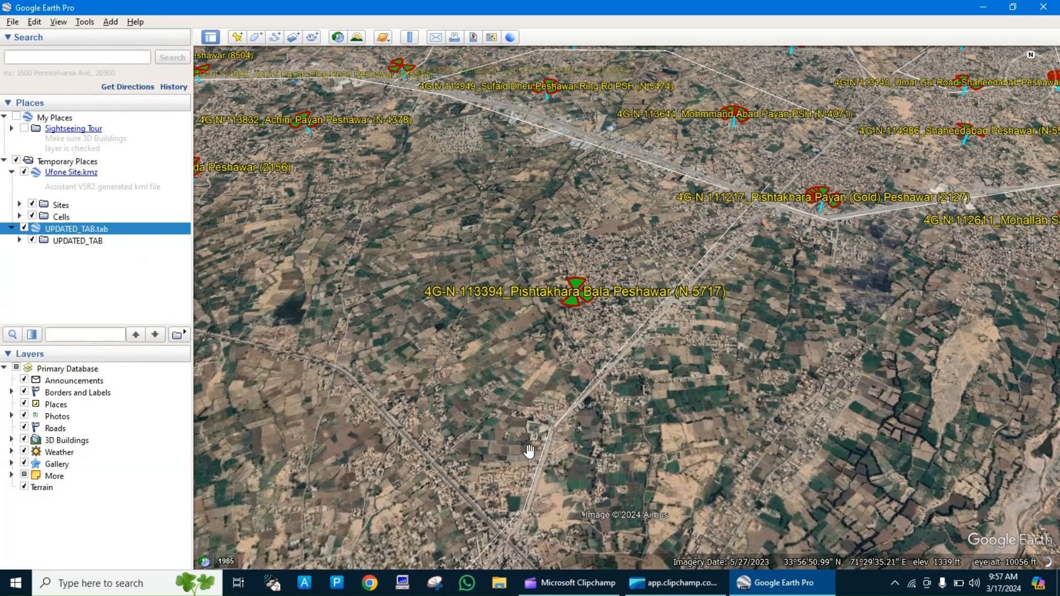
pyautogui.moveTo(653, 310); pyautogui.dragTo(634, 366)
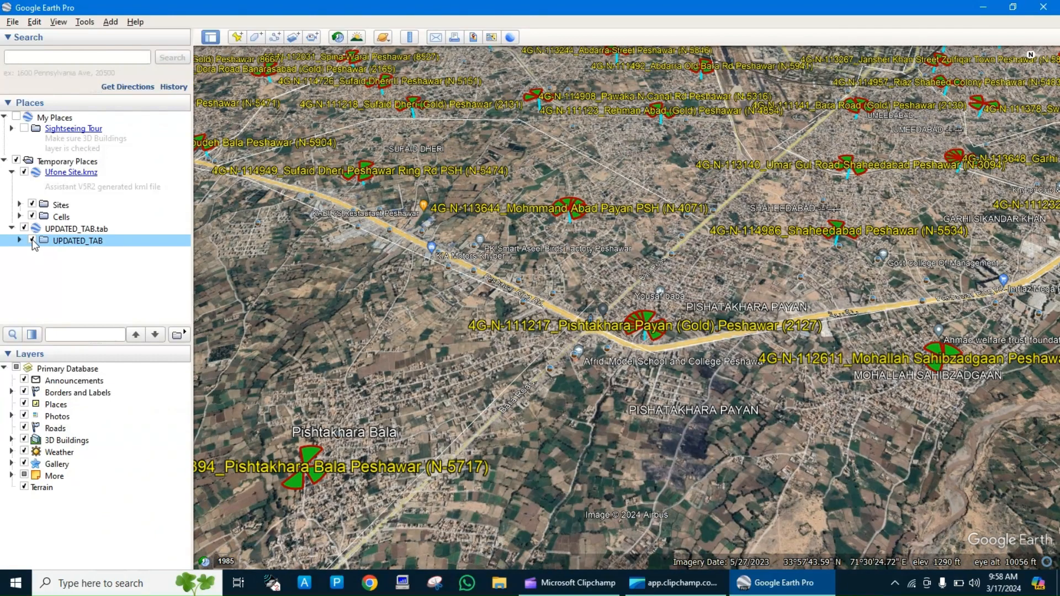
# Hide and show the UPDATED_TAB folder repeatedly to compare the map with and without its route lines.
pyautogui.click(33, 240)
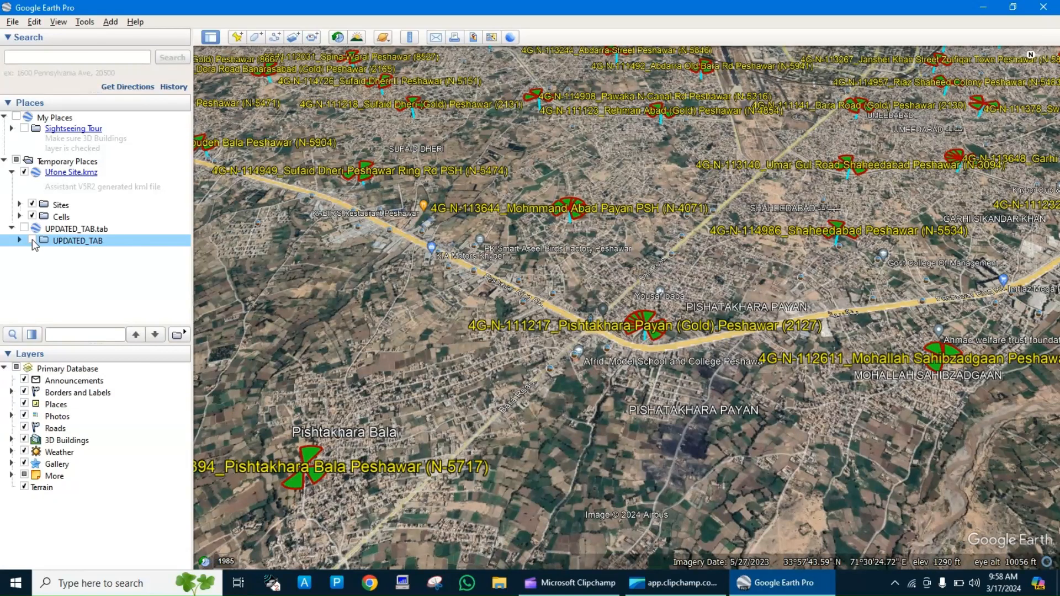
pyautogui.click(32, 240)
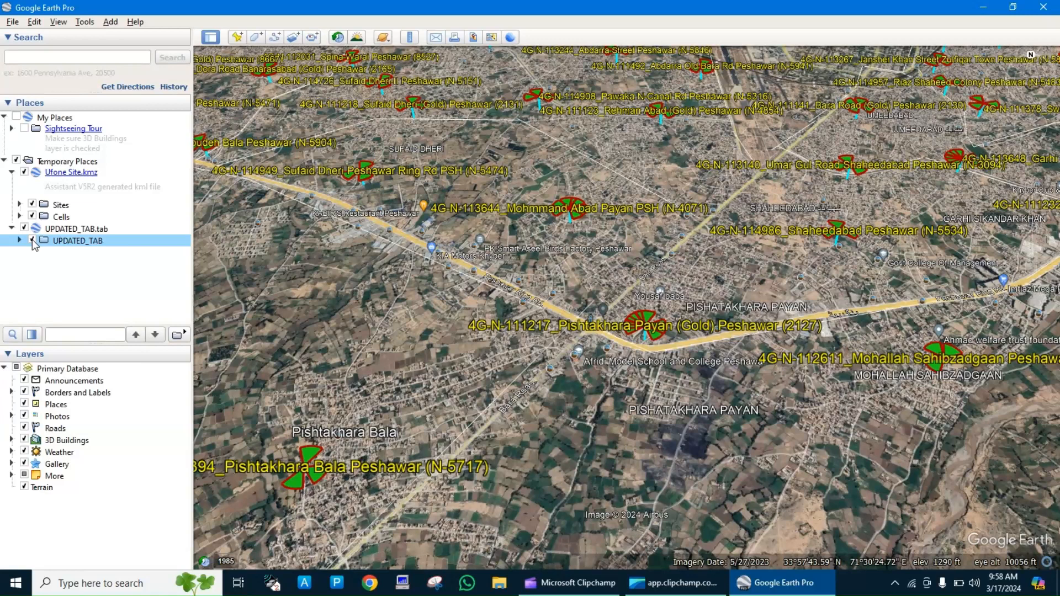
pyautogui.click(32, 241)
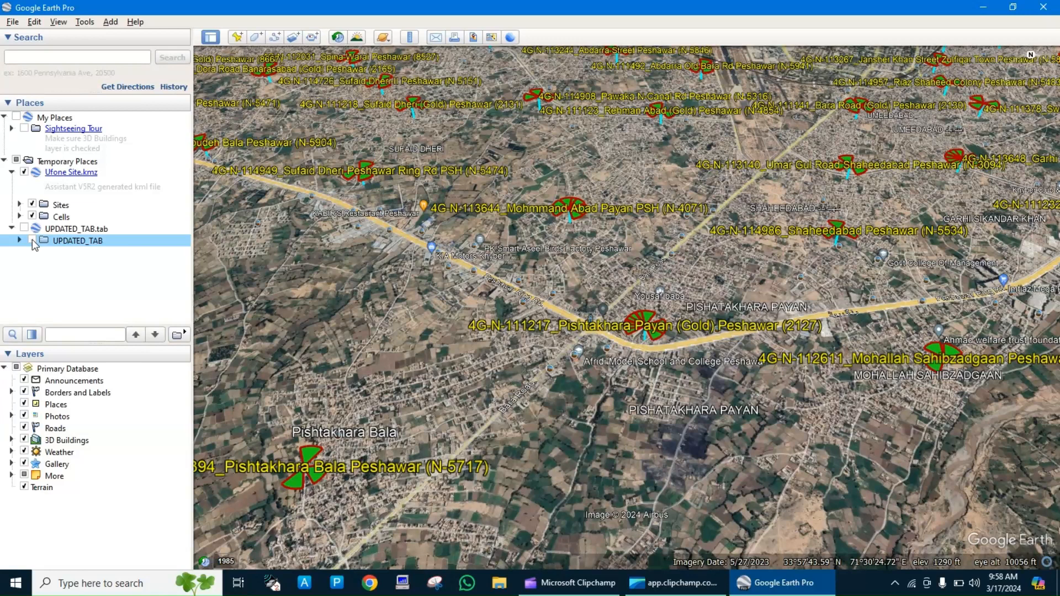
pyautogui.click(32, 240)
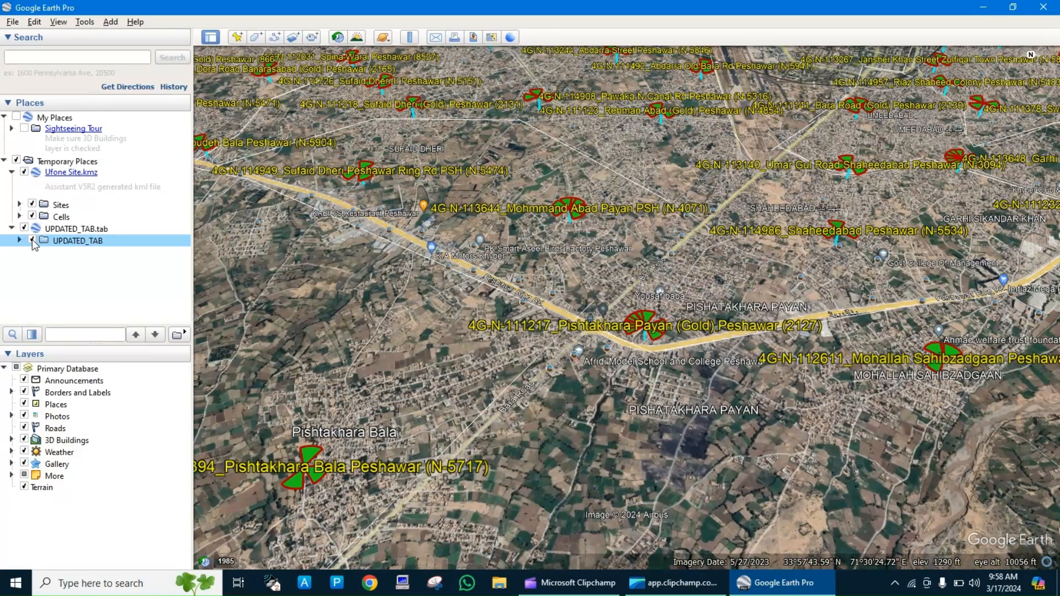
pyautogui.click(32, 241)
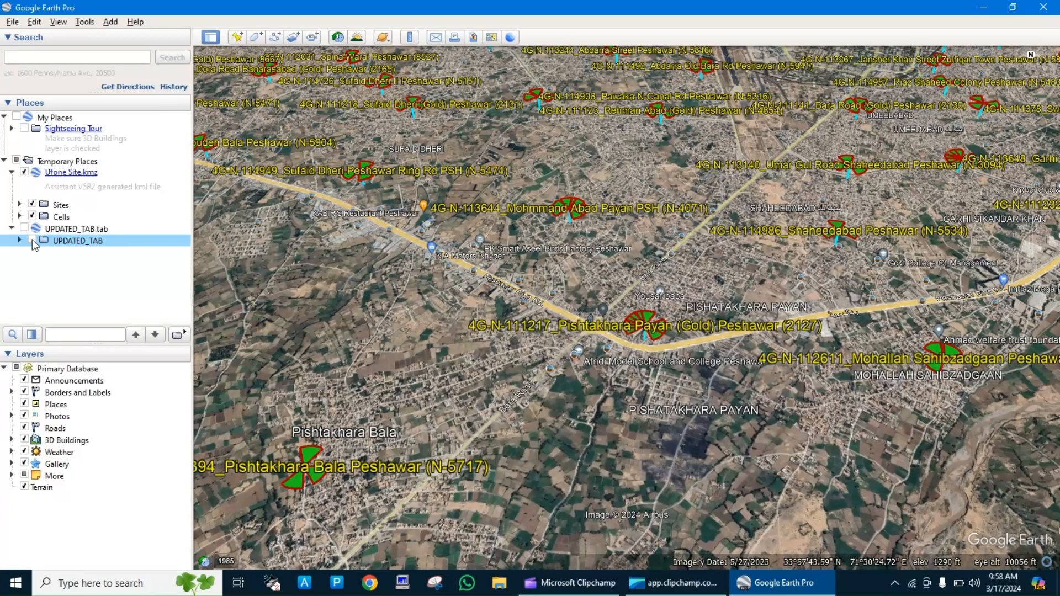
pyautogui.click(32, 241)
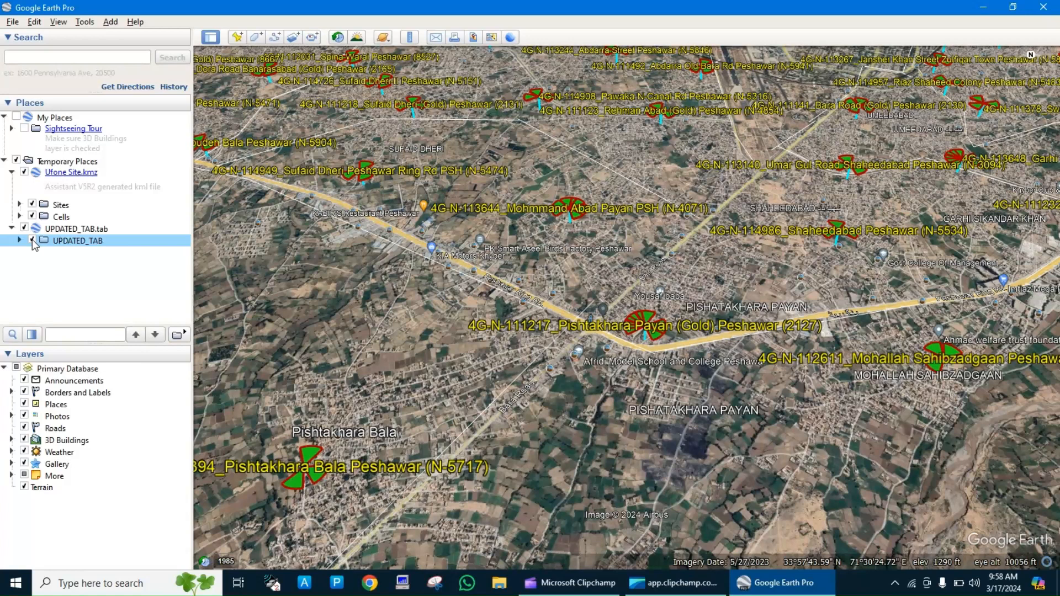
pyautogui.click(32, 241)
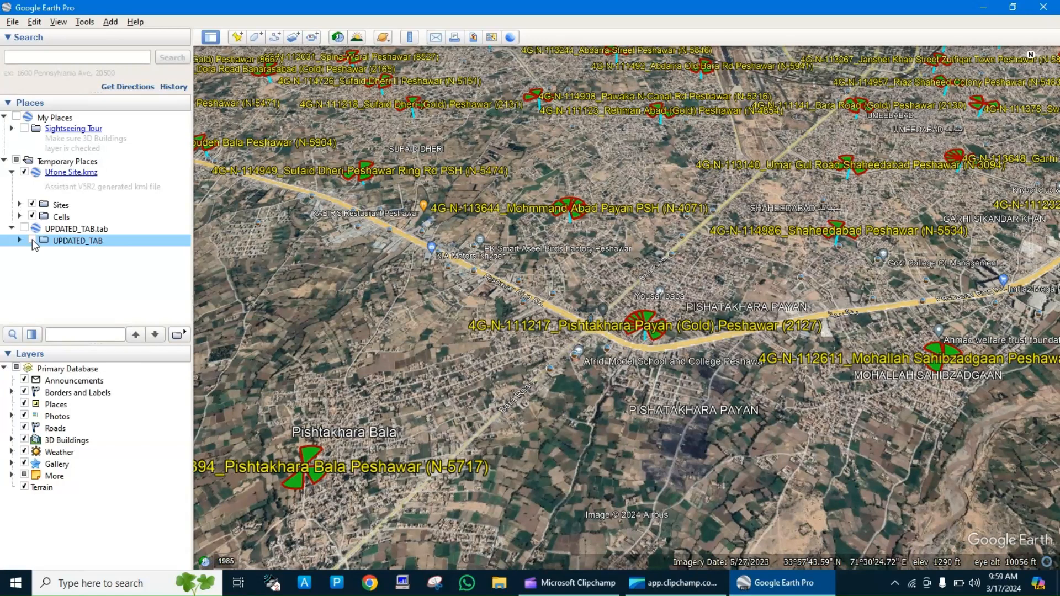
pyautogui.click(32, 241)
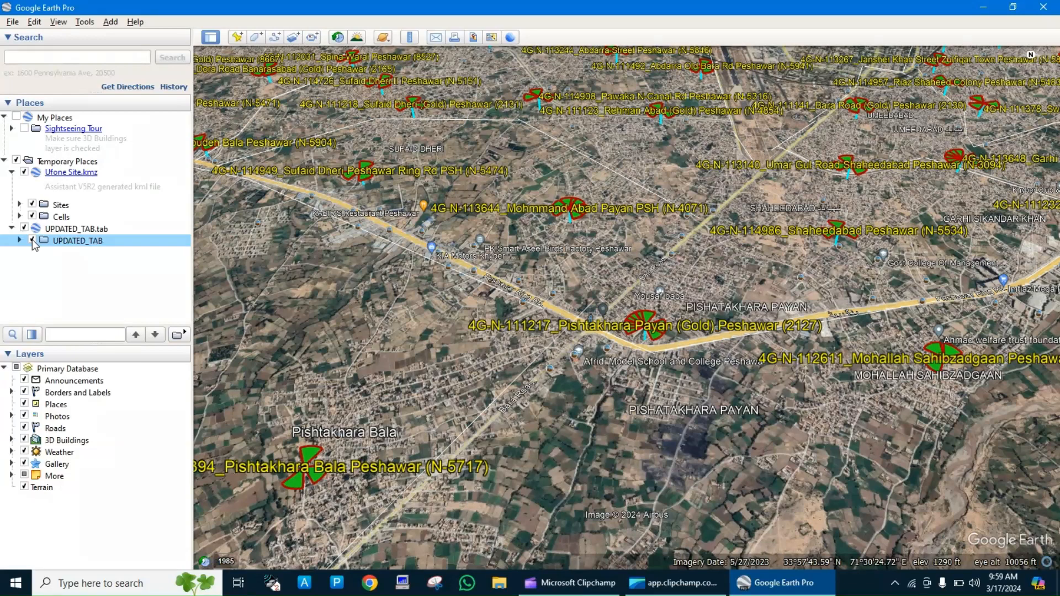
pyautogui.moveTo(726, 150); pyautogui.dragTo(640, 251)
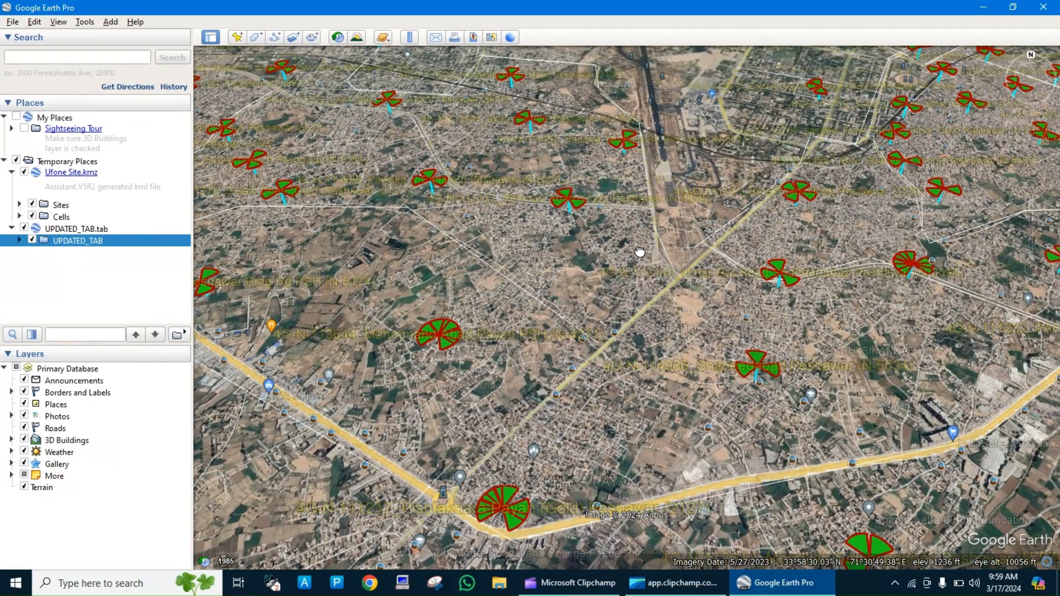